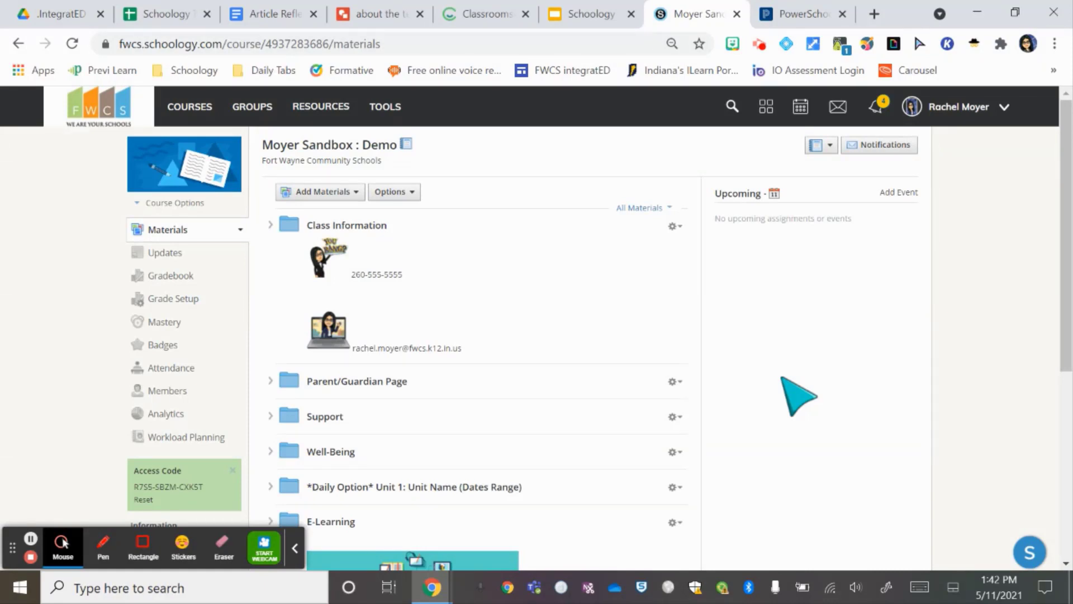
Open the Parent/Guardian Page folder and look through its embedded District Support page
scroll(782, 377, "down", 2)
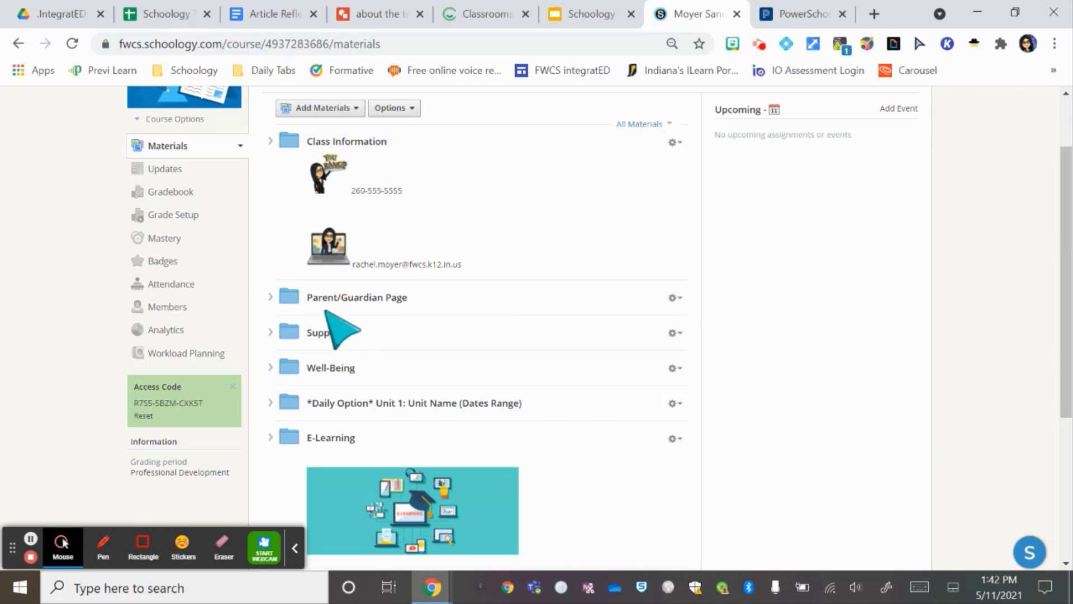
left_click(396, 297)
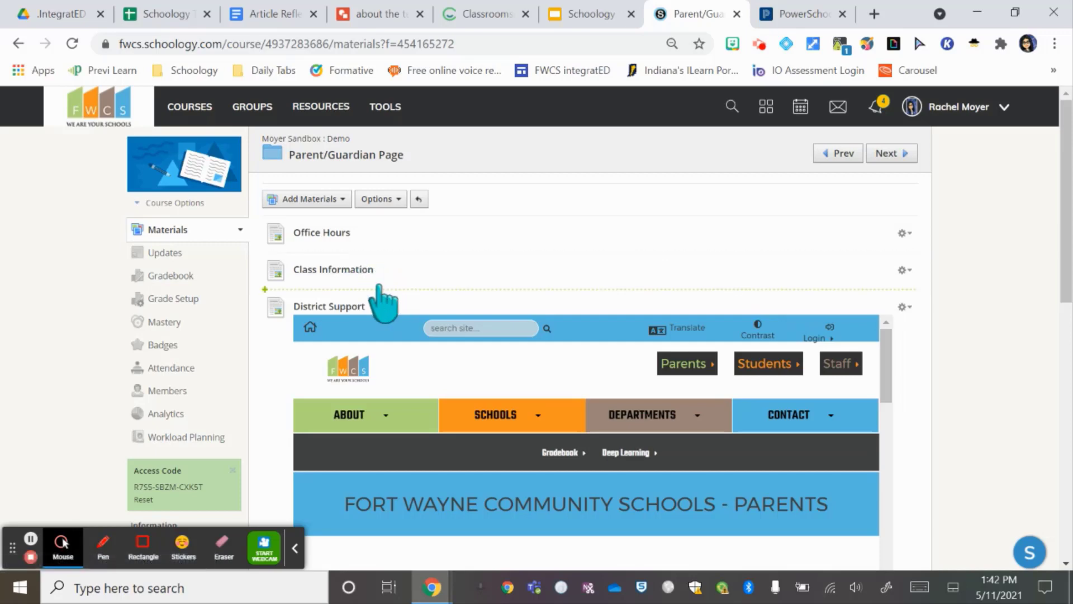
scroll(391, 285, "down", 2)
scroll(443, 311, "down", 3)
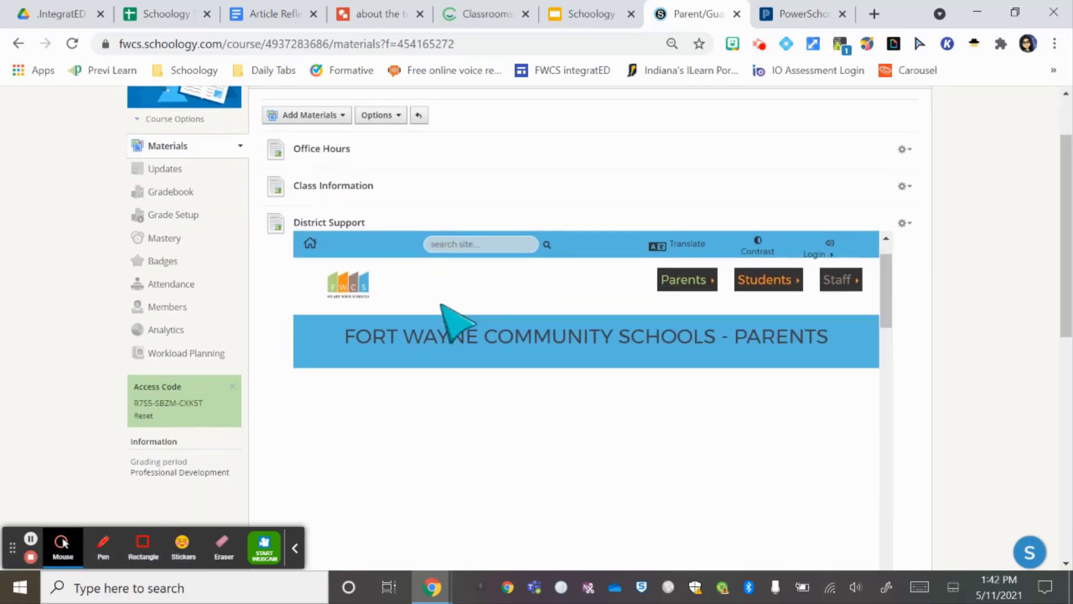
scroll(443, 311, "down", 12)
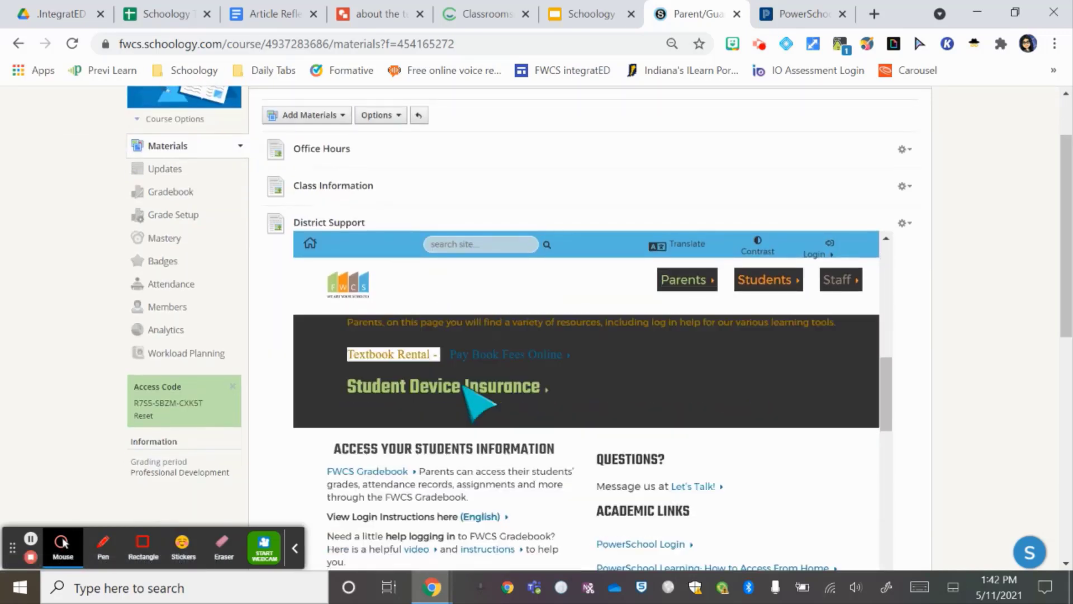
scroll(467, 402, "down", 5)
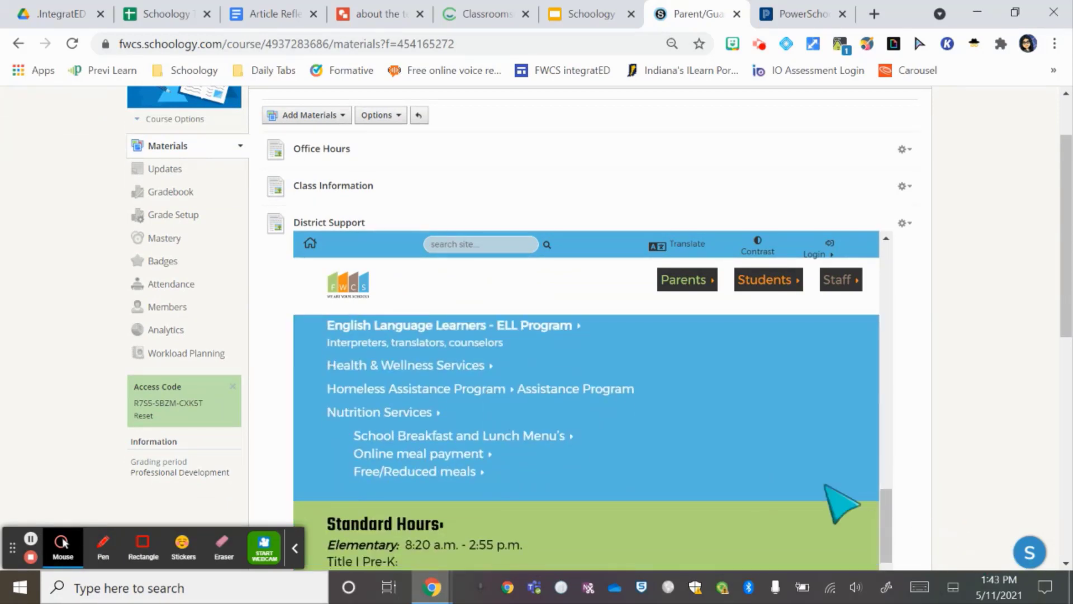
scroll(827, 498, "up", 10)
scroll(788, 481, "up", 10)
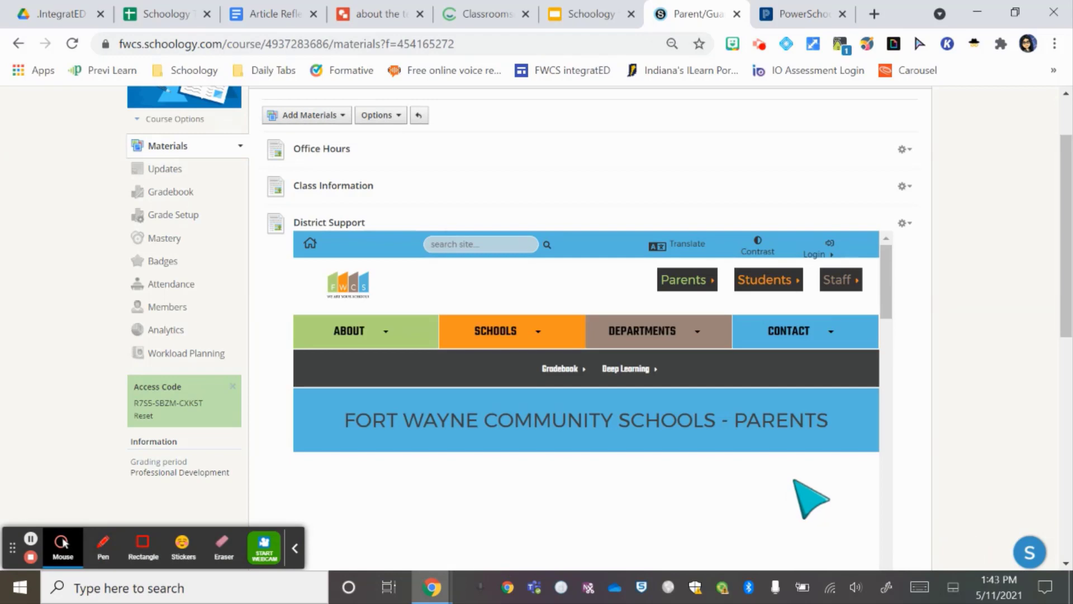
scroll(952, 409, "up", 2)
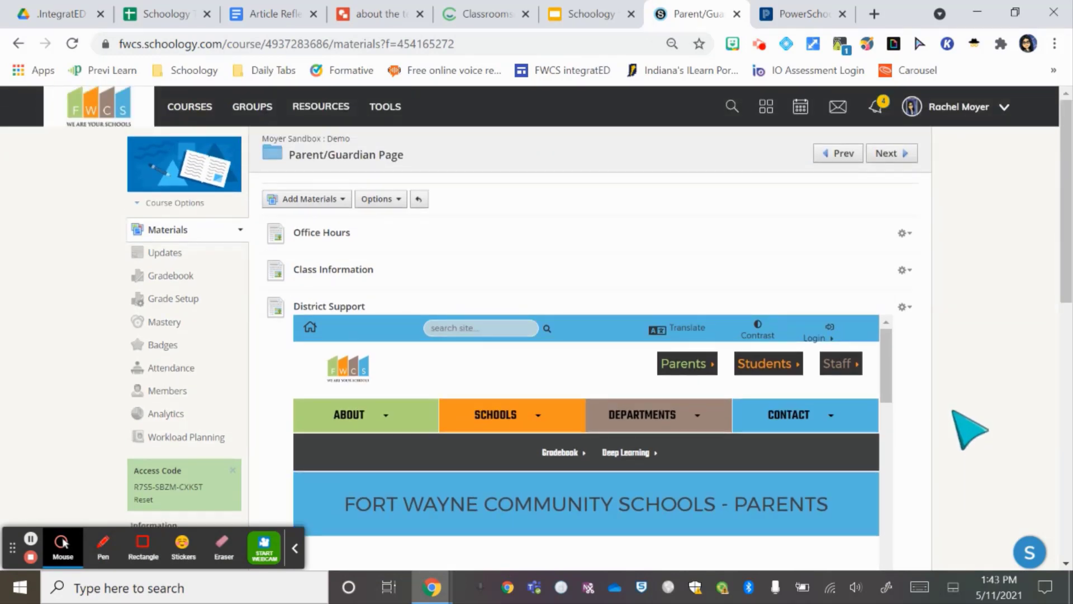
Switch to PowerSchool Learning and review the content blocks on its Parent/Guardian Page
left_click(822, 15)
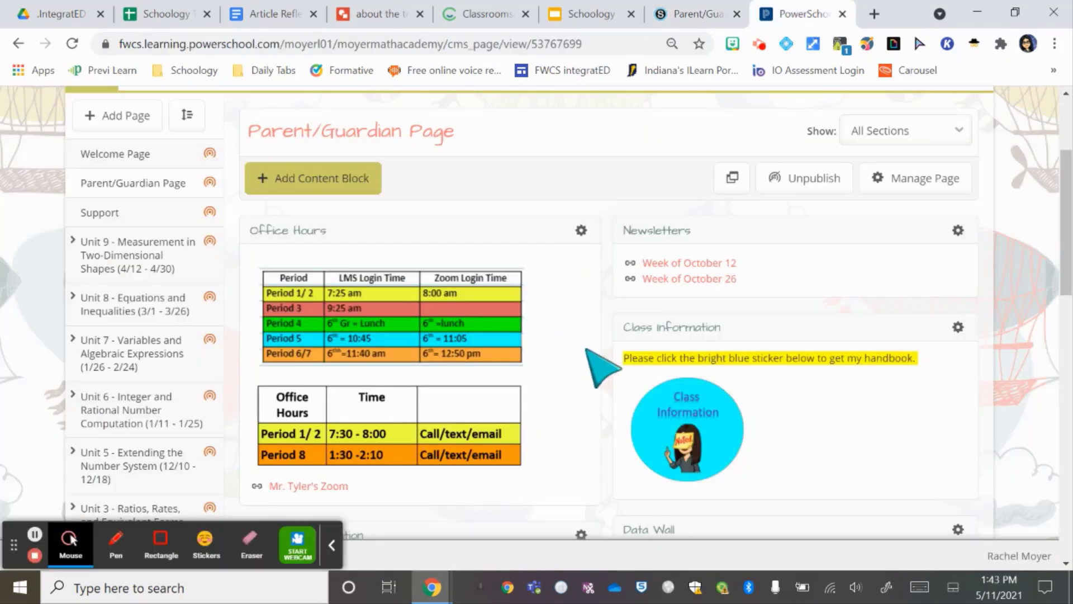
scroll(585, 347, "down", 2)
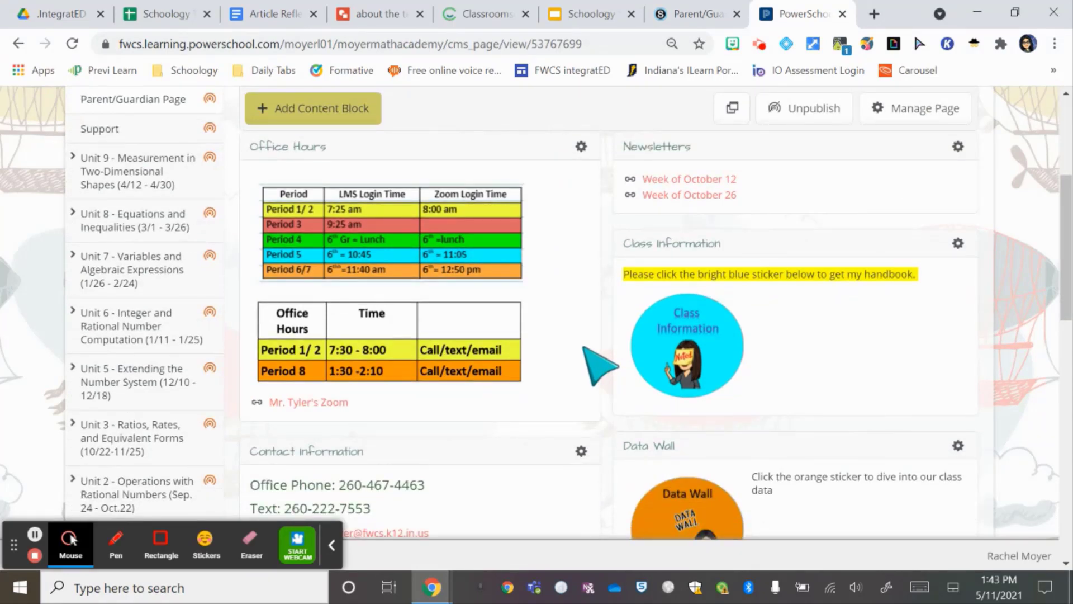
scroll(599, 366, "down", 3)
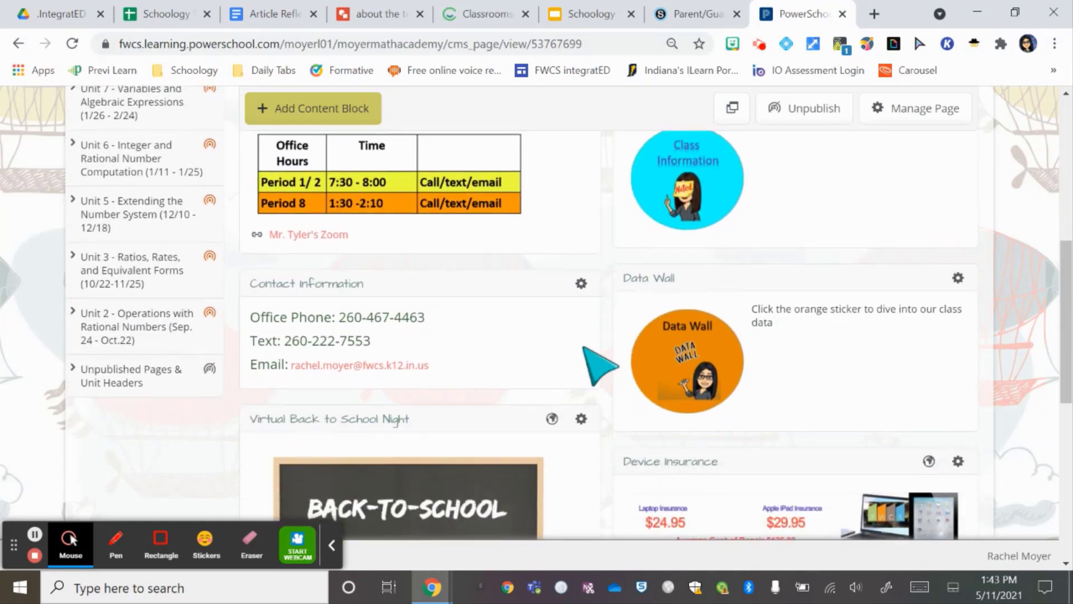
scroll(599, 365, "down", 3)
scroll(584, 347, "up", 6)
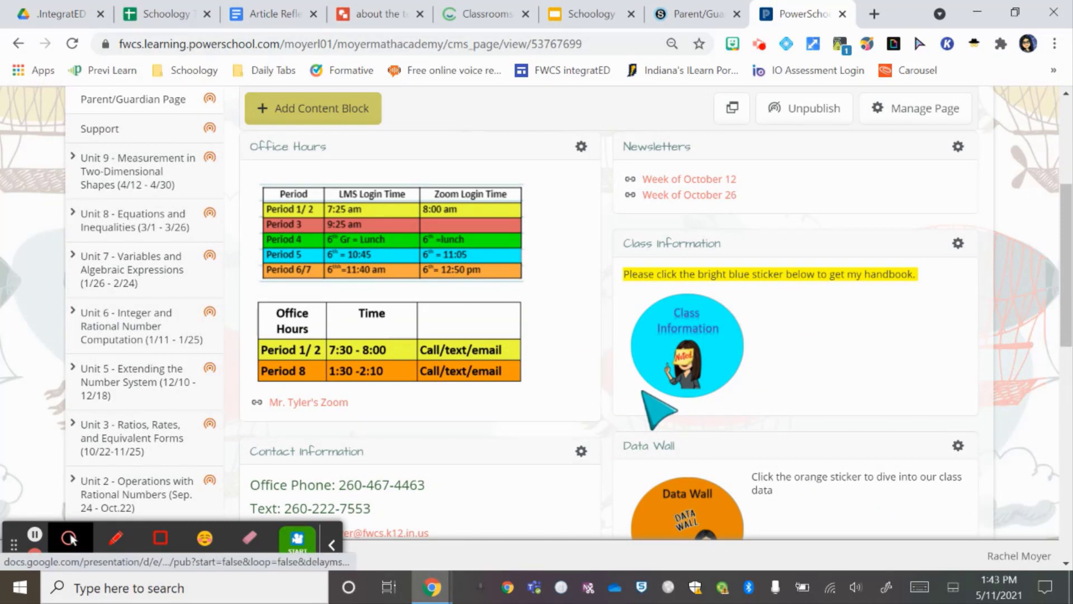
scroll(604, 379, "up", 2)
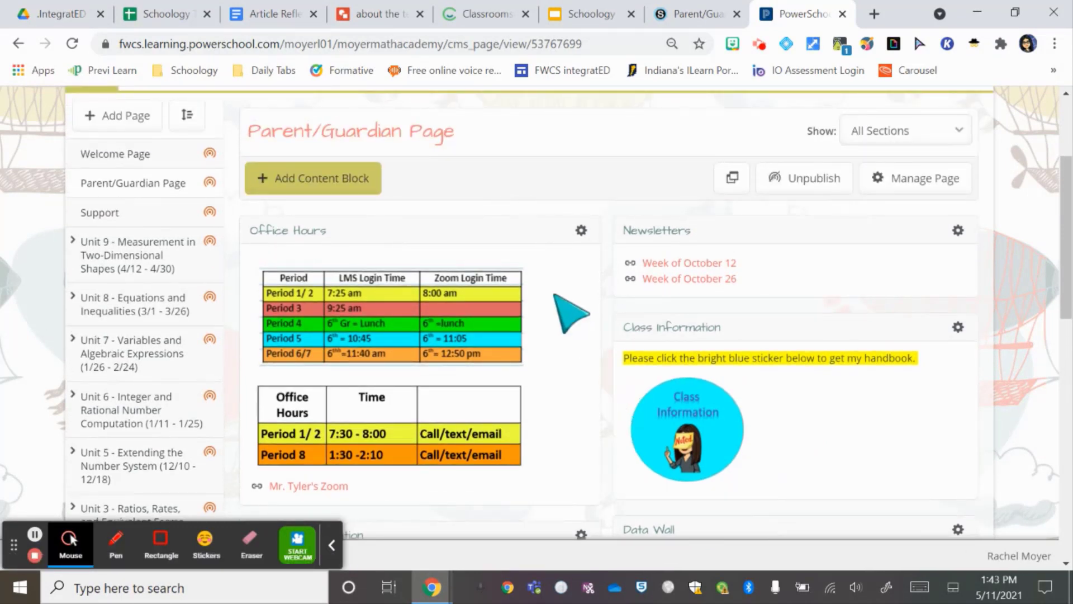
Return to Schoology and delete the Office Hours and Class Information pages from the Parent/Guardian Page folder
left_click(693, 14)
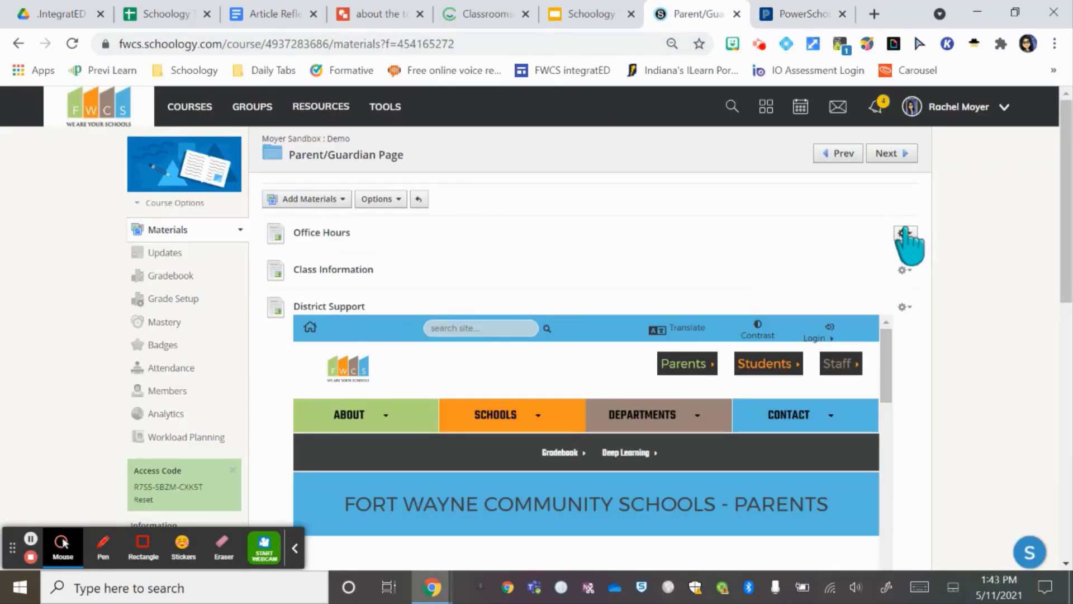
left_click(906, 232)
left_click(852, 326)
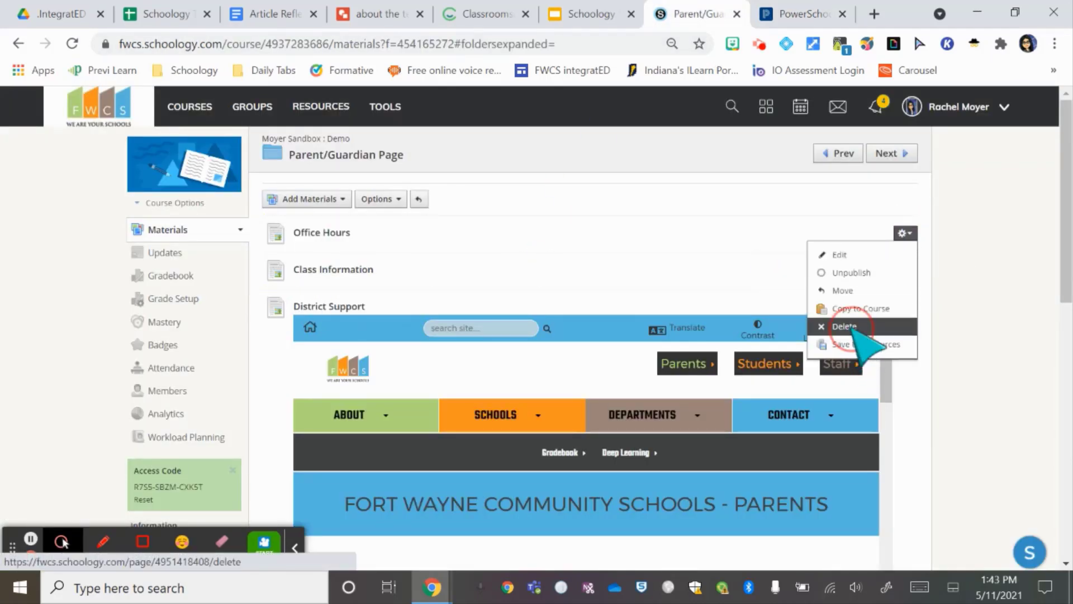
left_click(510, 259)
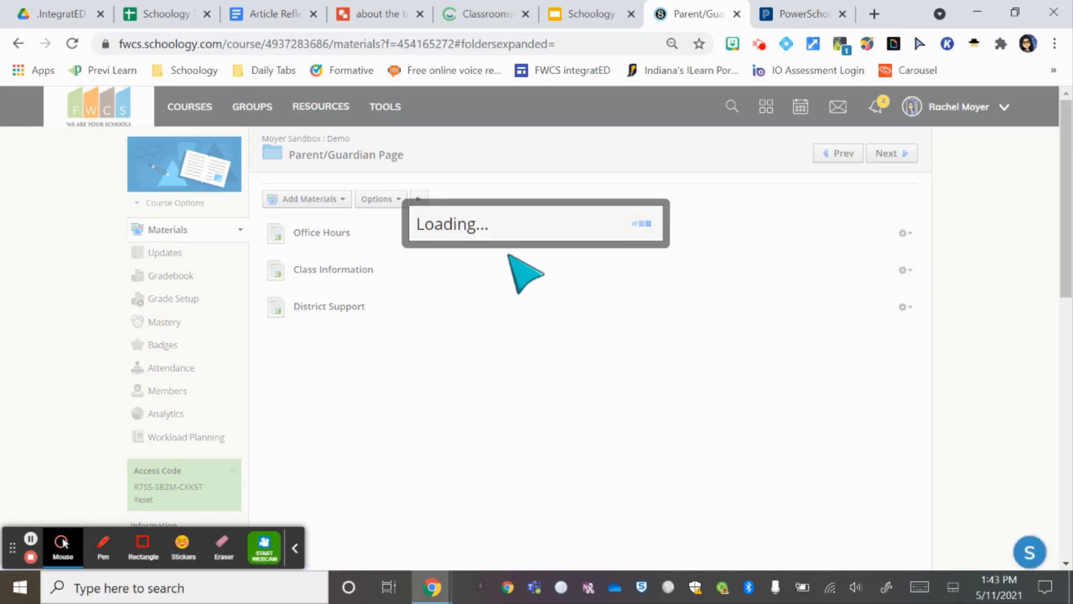
left_click(905, 260)
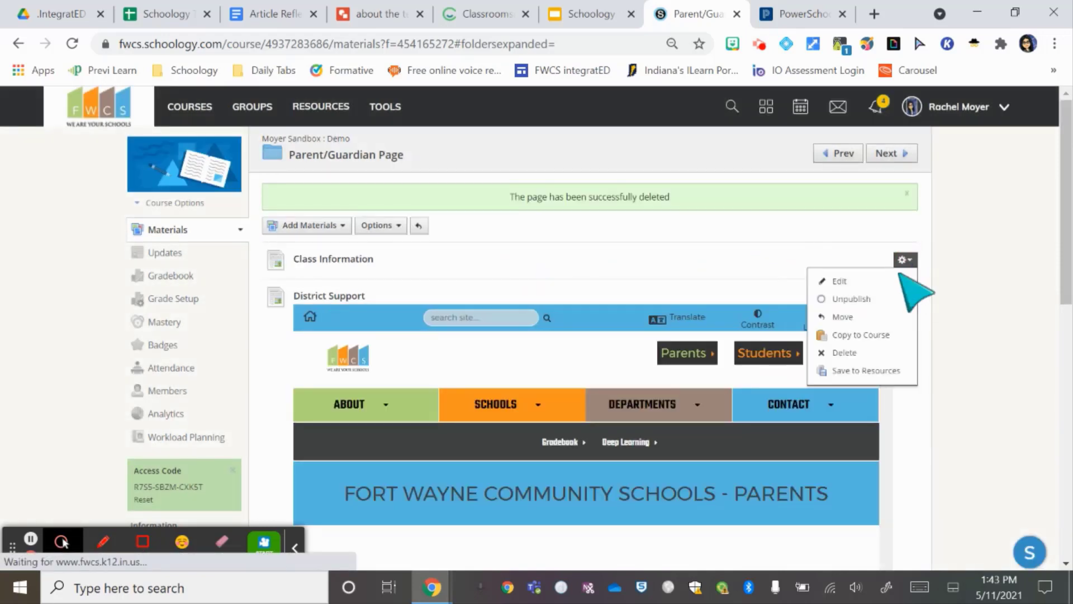
left_click(844, 352)
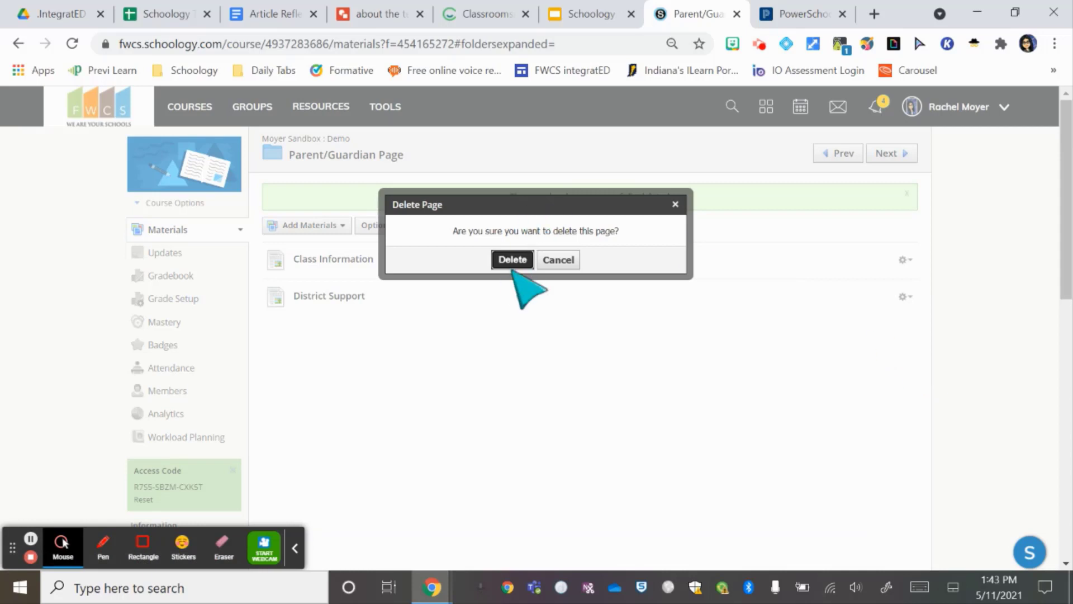
left_click(510, 258)
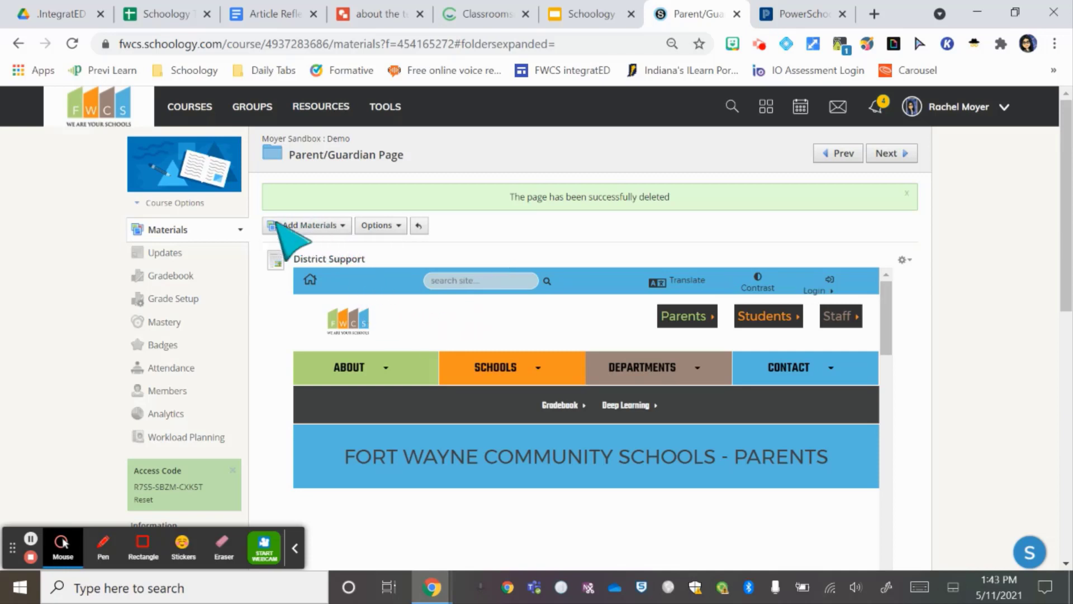
Add a new page above District Support, titled with the teacher's title and surname followed by "Class Handbook"
scroll(326, 238, "down", 7)
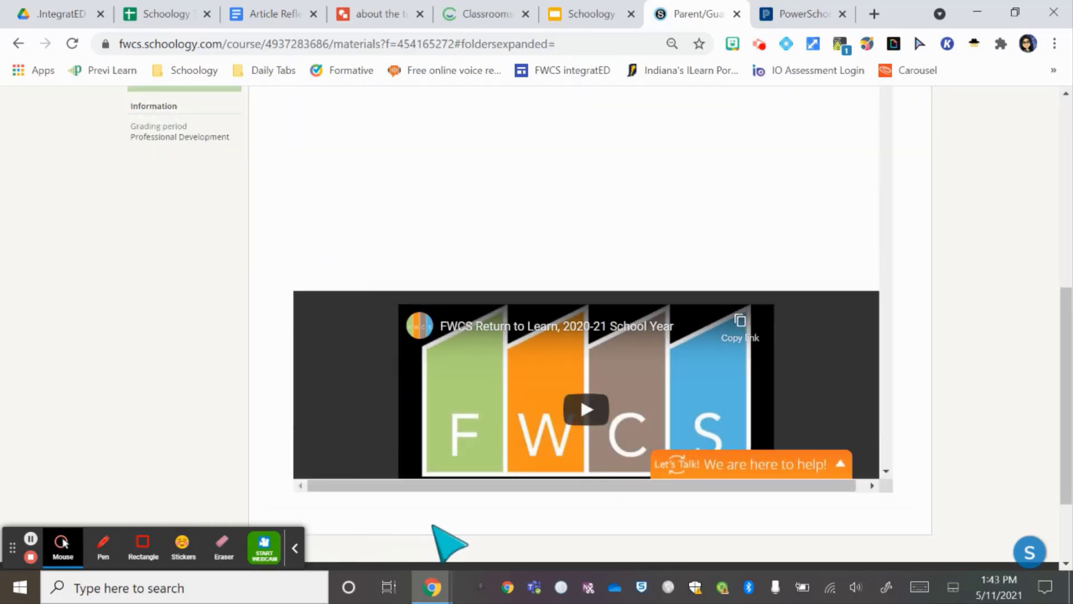
scroll(402, 529, "up", 2)
scroll(397, 528, "up", 7)
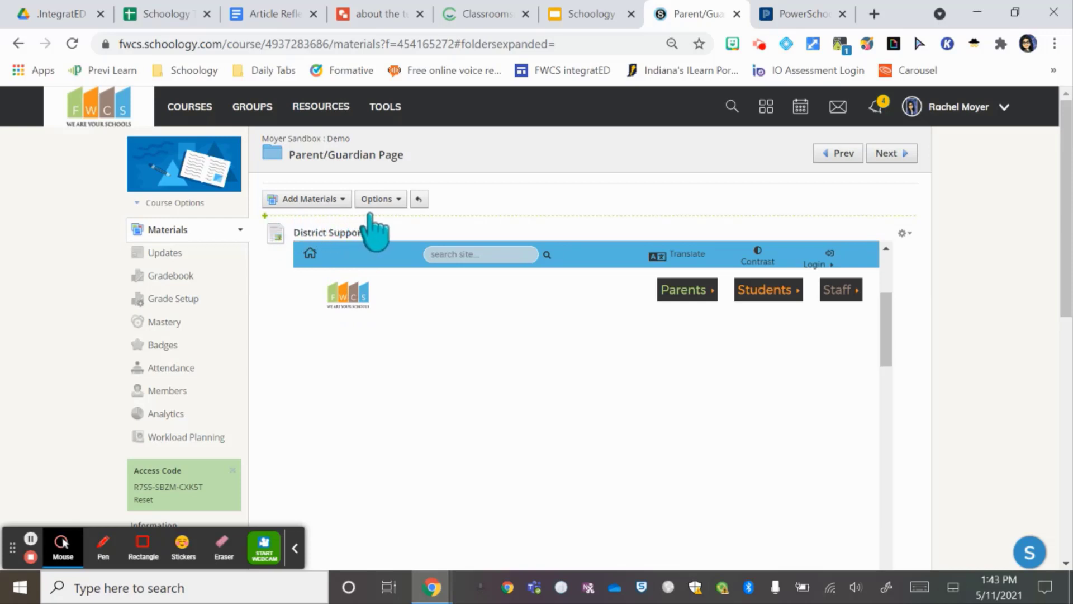
left_click(387, 214)
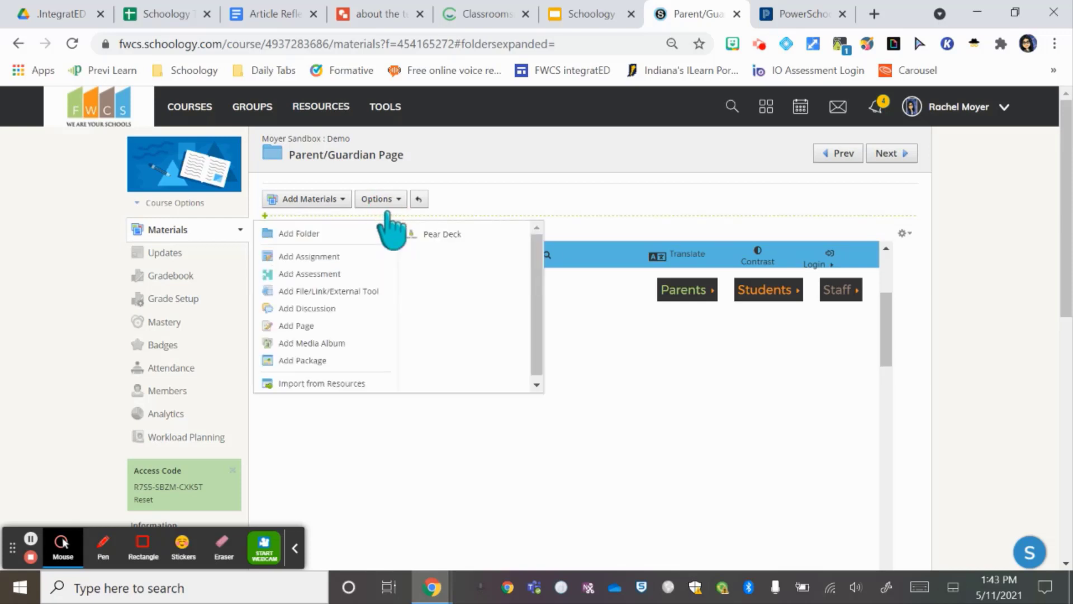
left_click(316, 328)
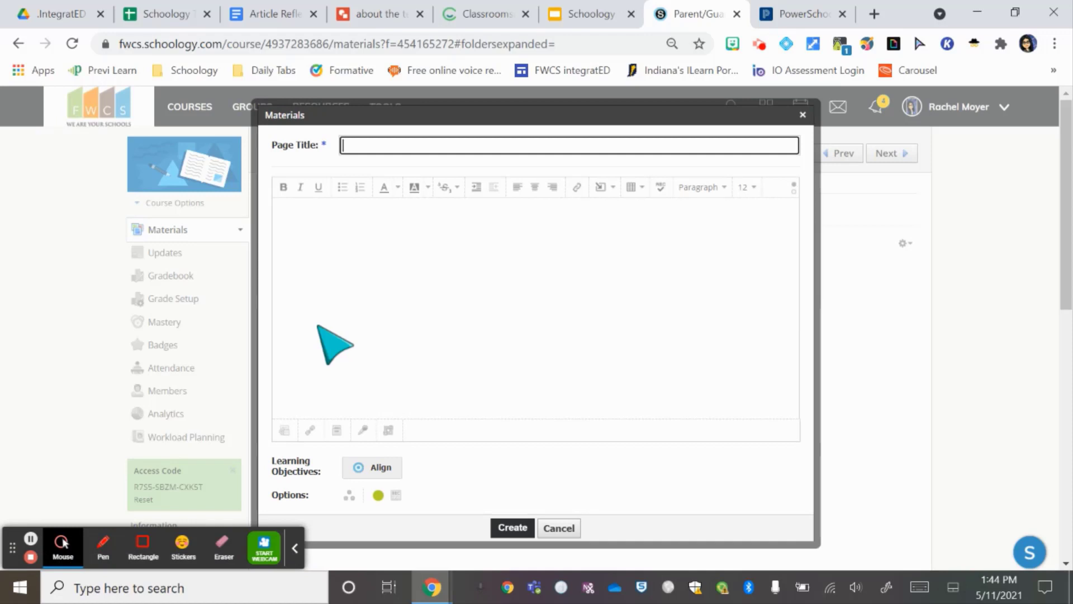
type("Mrs. Moyer Class Handbook")
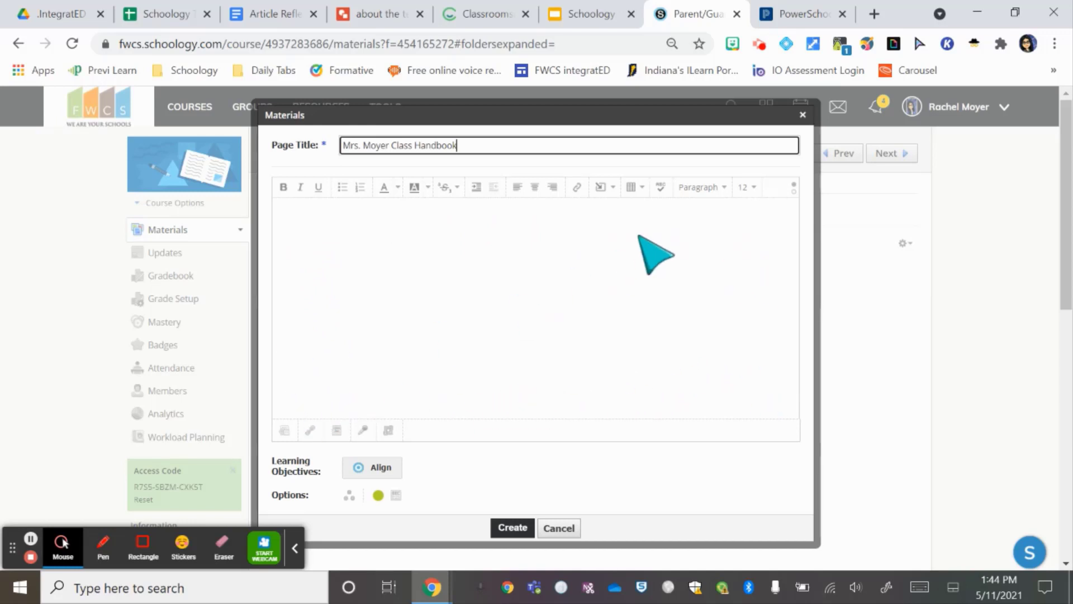
Open the Google Drive Resource App from the page's content editor and browse the Math folder inside Teaching
left_click(604, 187)
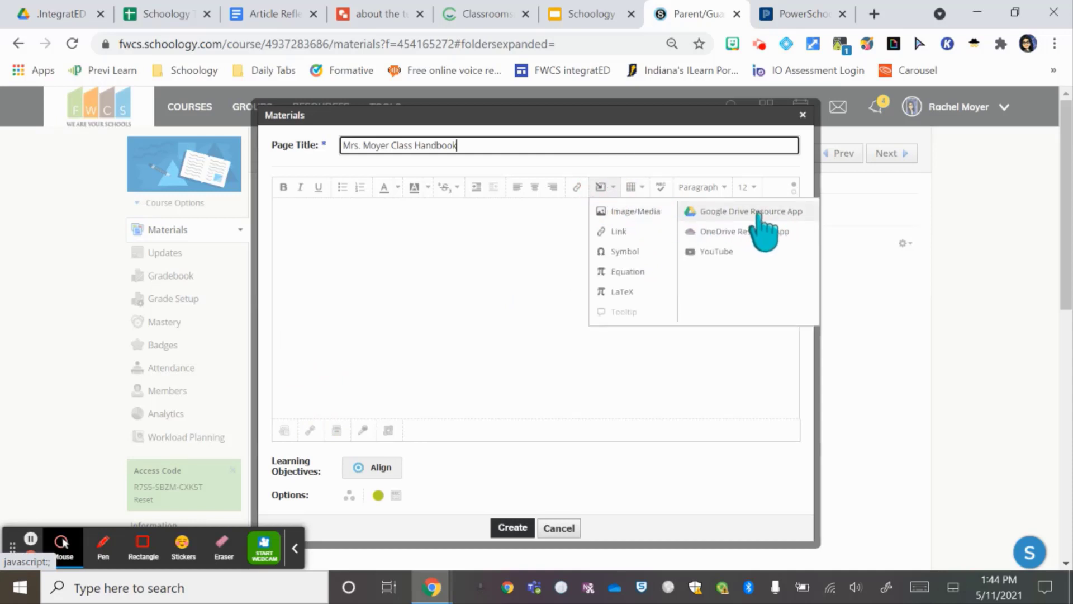
left_click(696, 211)
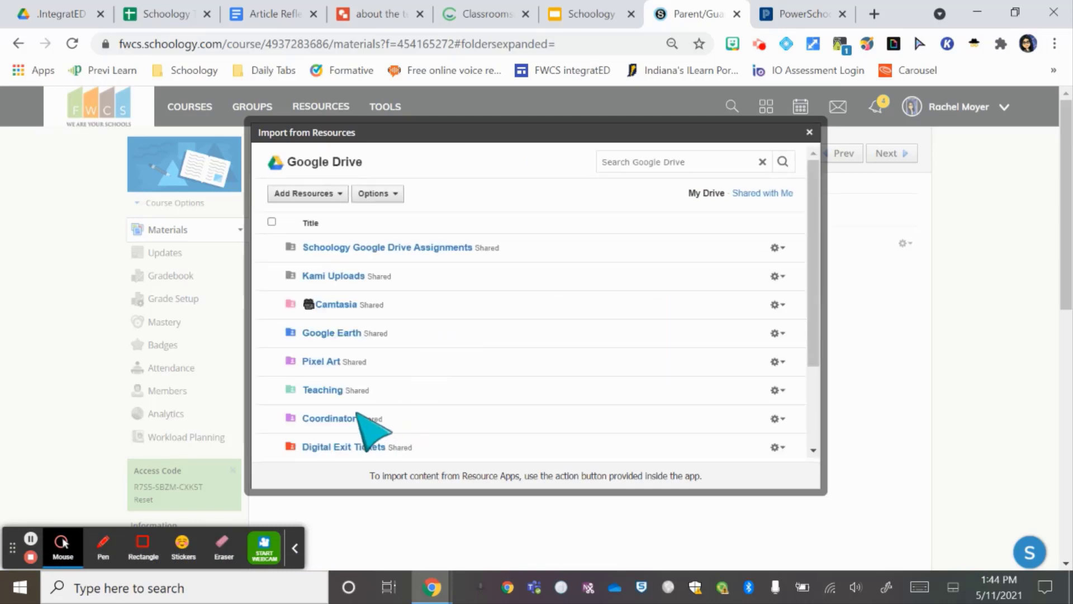
left_click(323, 390)
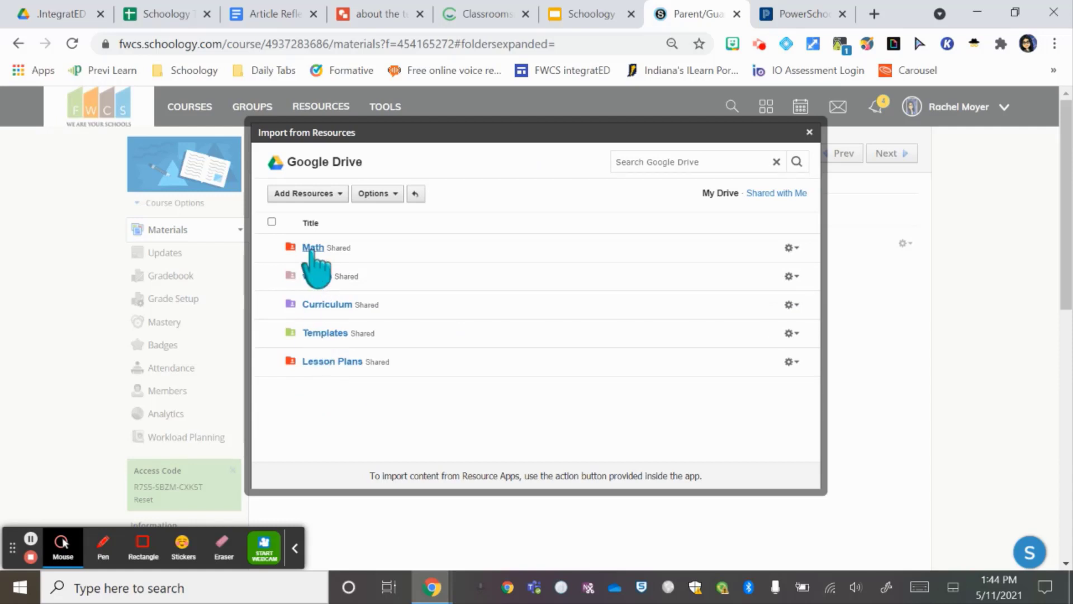
left_click(313, 248)
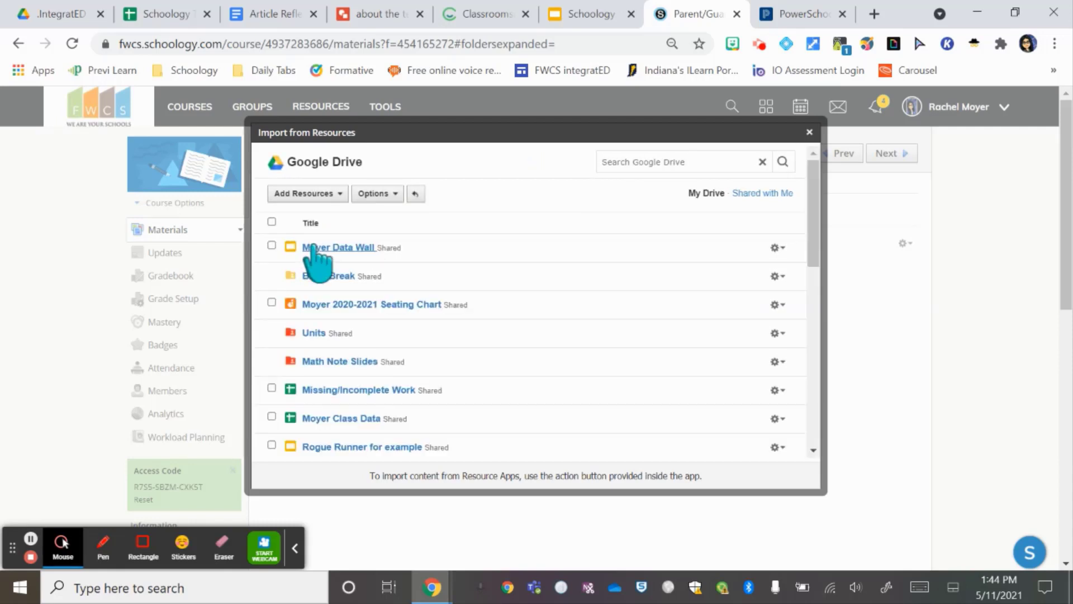
scroll(491, 366, "down", 6)
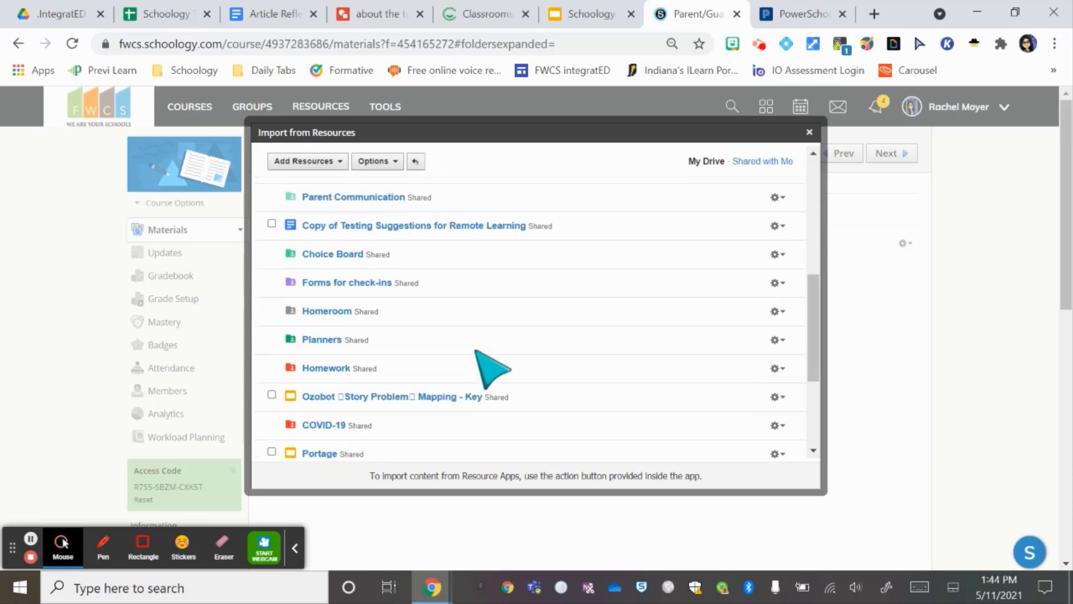
scroll(492, 369, "down", 4)
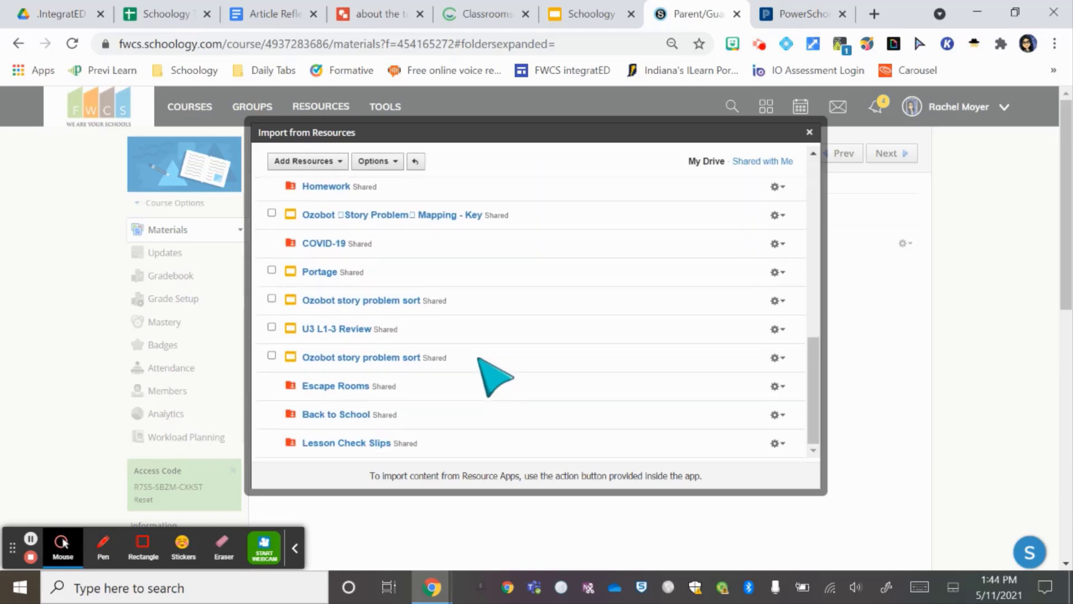
scroll(491, 366, "up", 5)
scroll(492, 375, "up", 5)
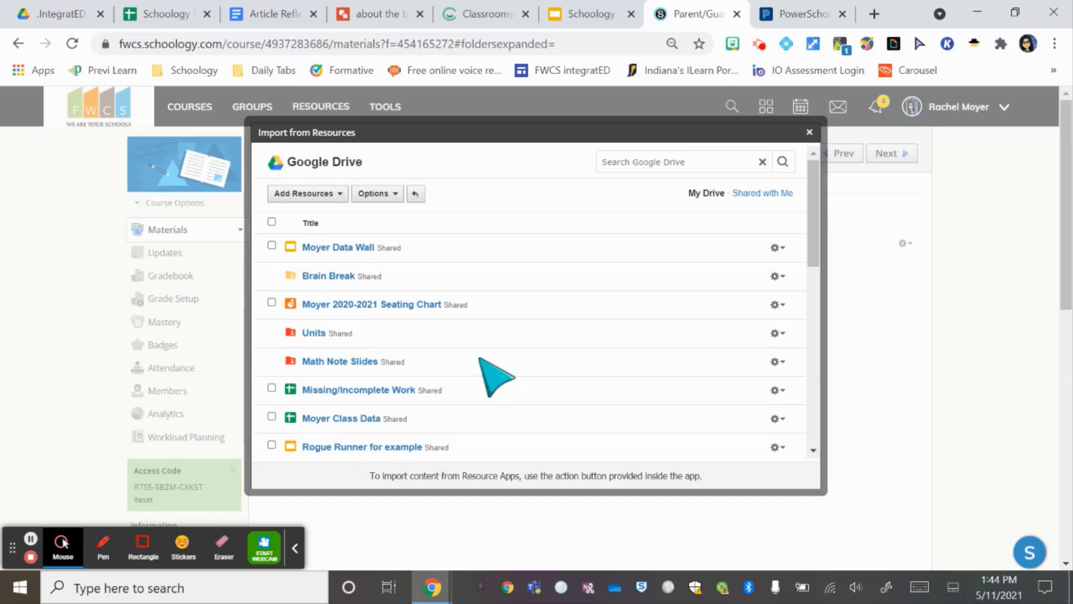
left_click(31, 539)
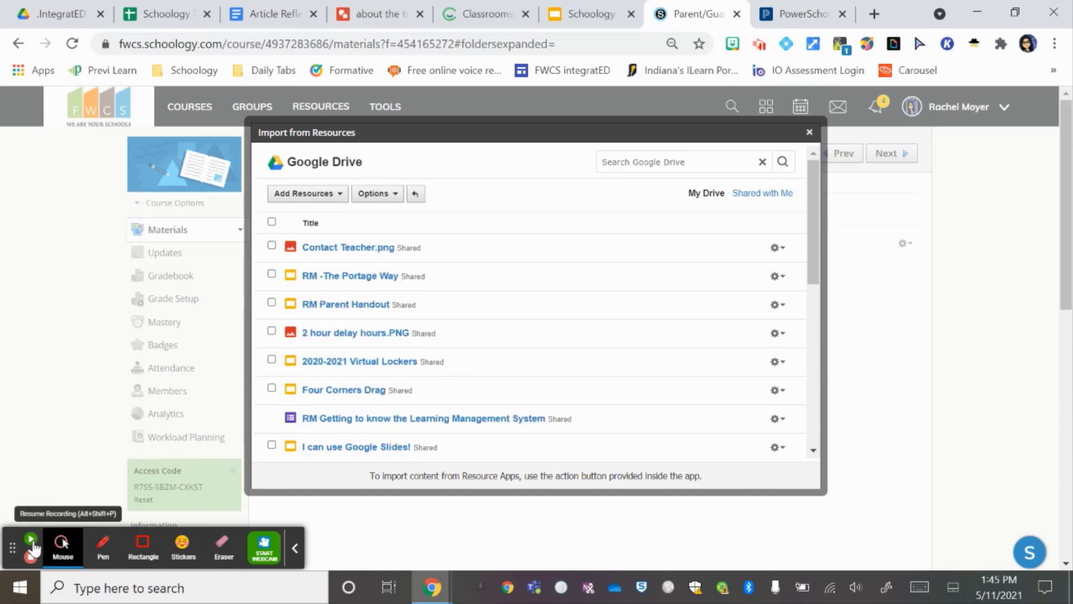
left_click(32, 540)
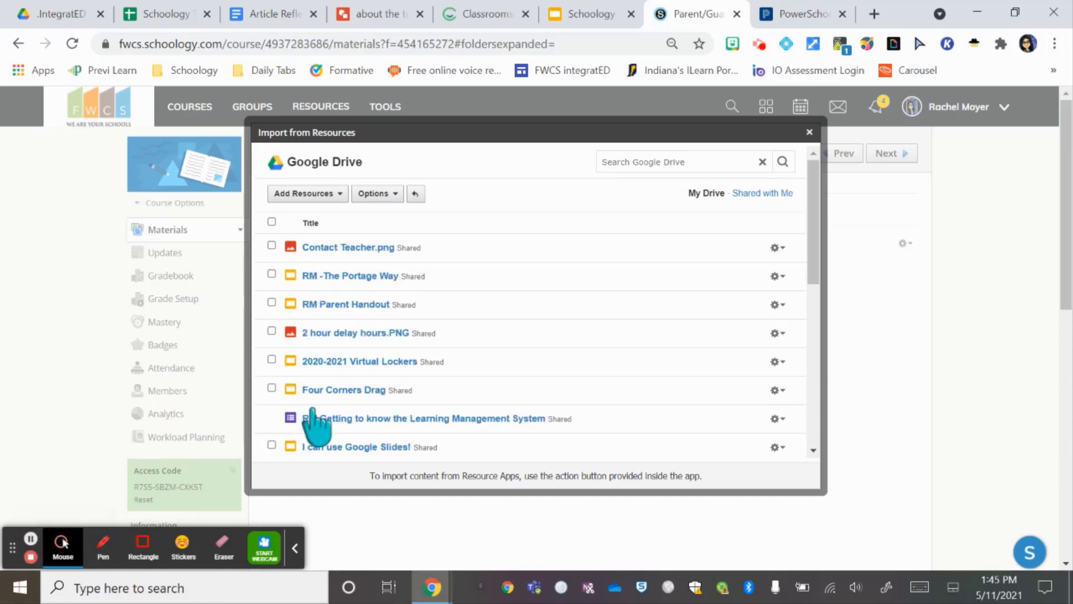
Import the Google Drive presentation "RM -The Portage Way" into the new page as an embed
left_click(272, 273)
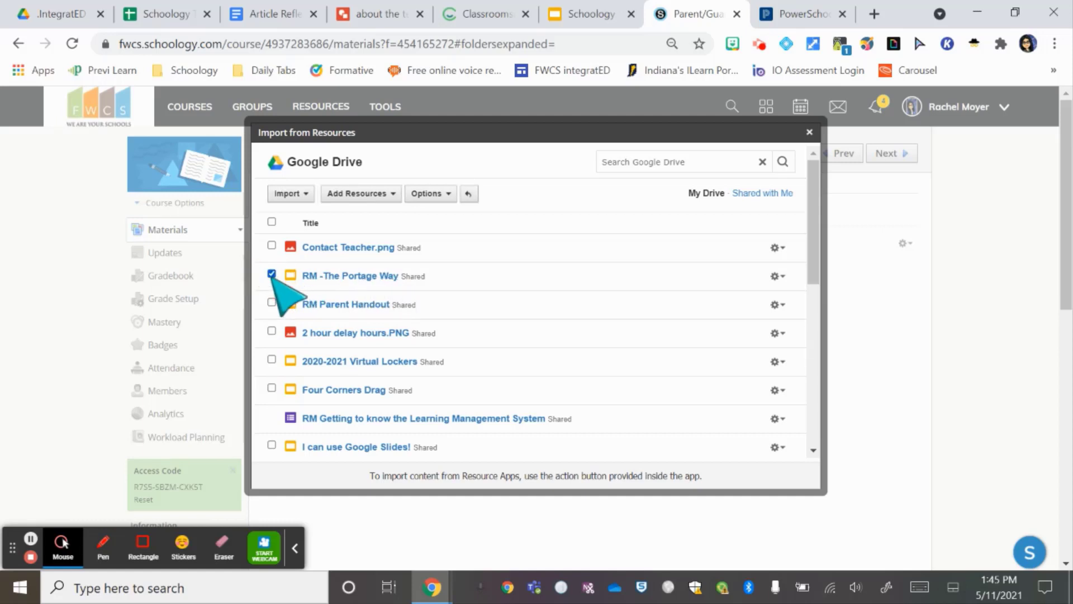
left_click(289, 194)
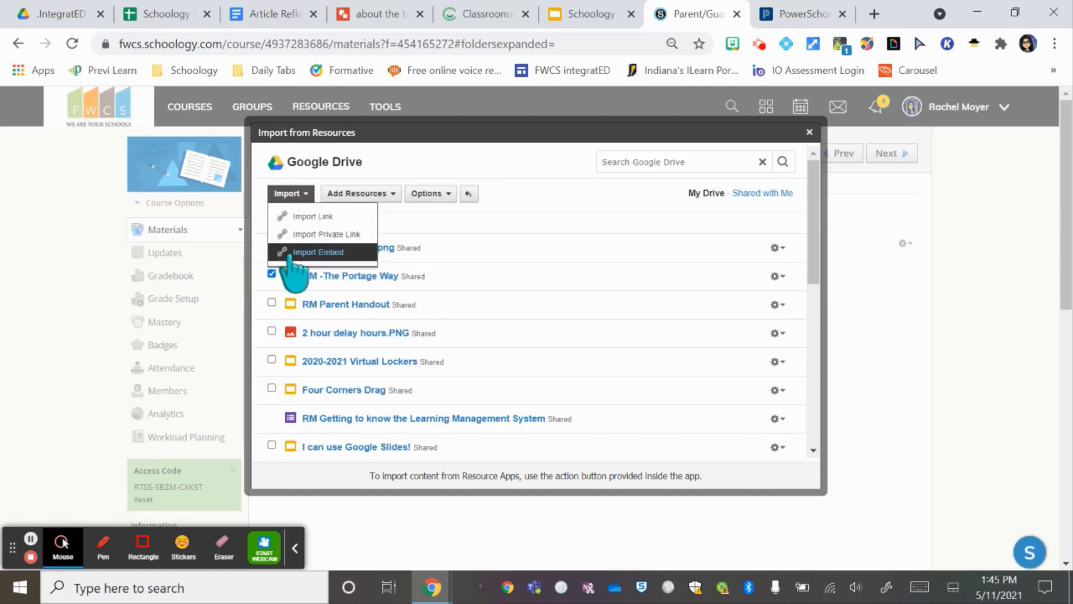
left_click(318, 252)
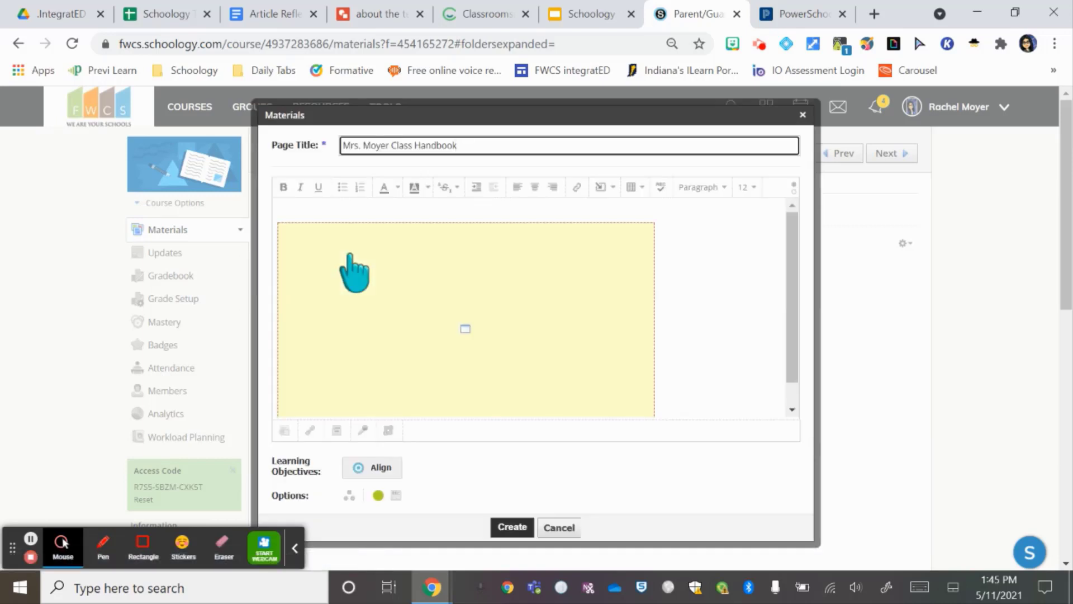
Remove the blank line above the embedded handbook presentation and enlarge the embed in both width and height
left_click(296, 211)
key("Delete")
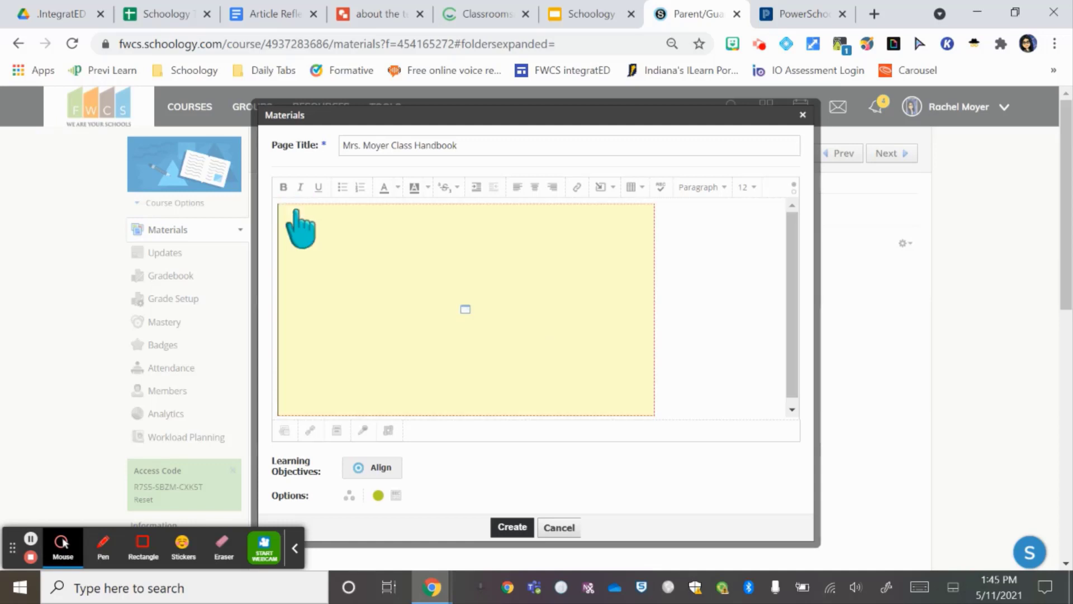
left_click(296, 212)
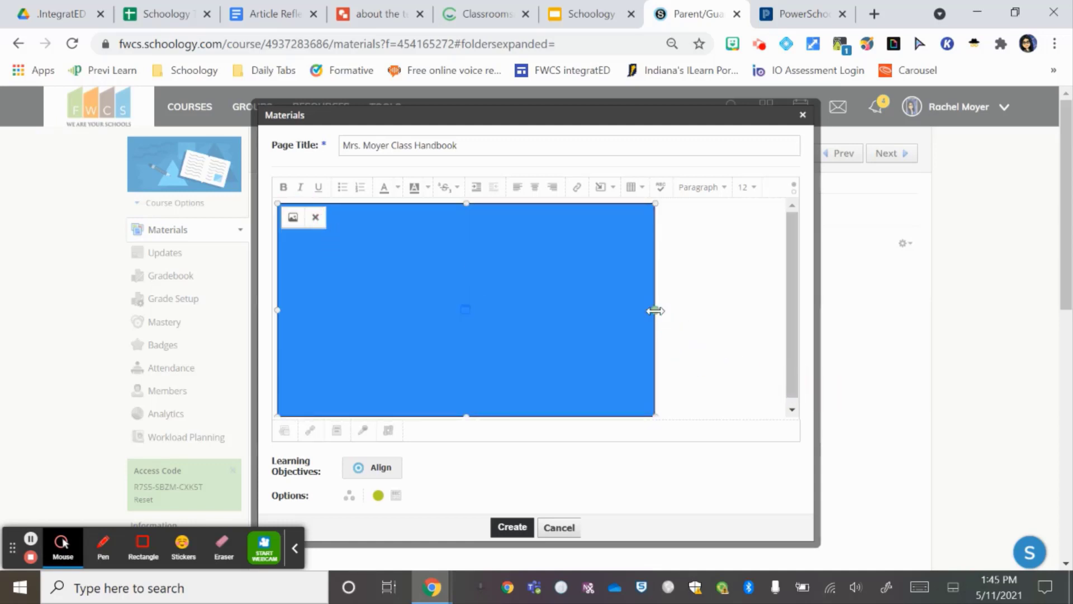
left_click_drag(654, 309, 822, 312)
scroll(609, 324, "down", 7)
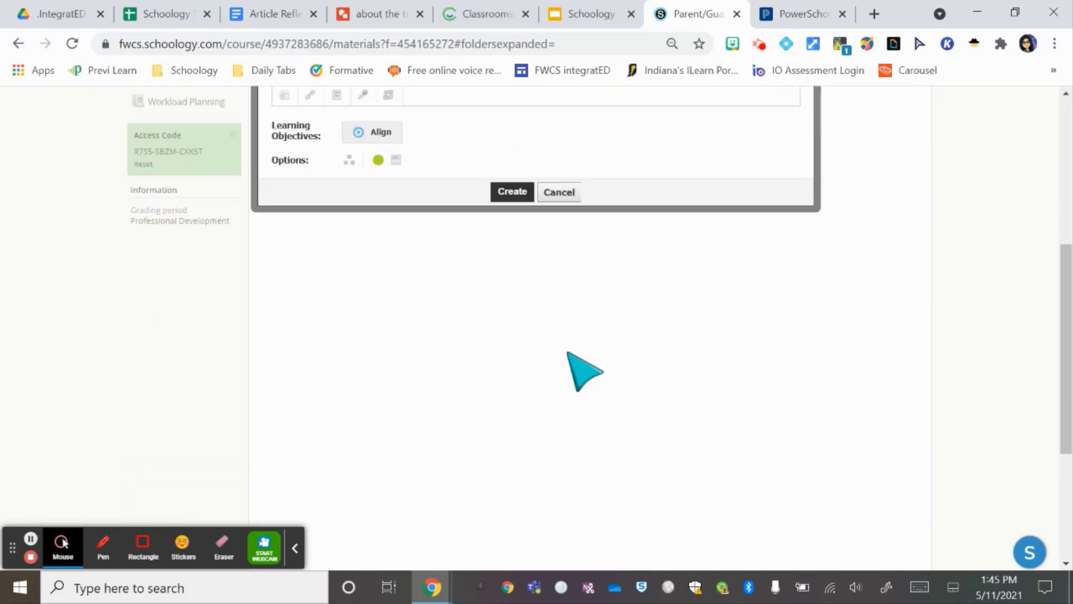
scroll(550, 195, "up", 5)
scroll(554, 212, "up", 1)
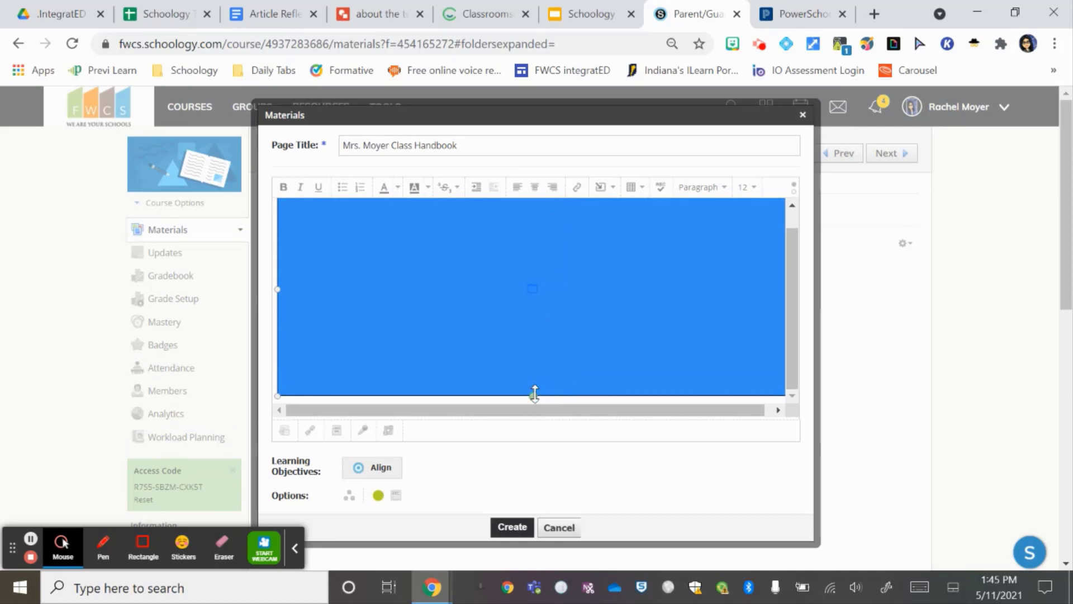
left_click_drag(531, 393, 553, 483)
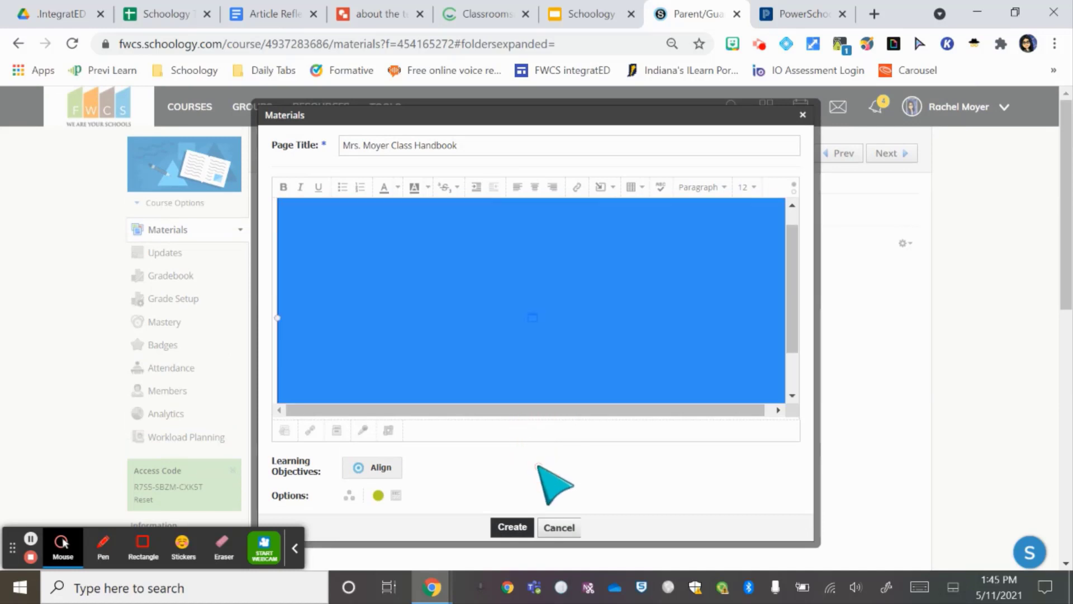
Set the class handbook page to display inline and create it in the Parent/Guardian Page folder
left_click(396, 496)
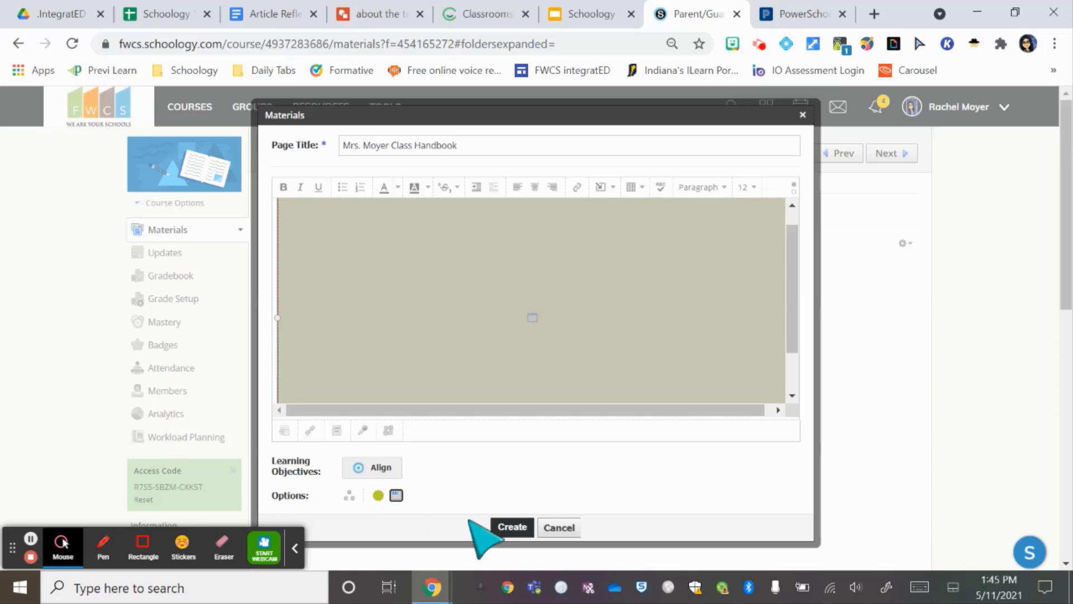
left_click(512, 527)
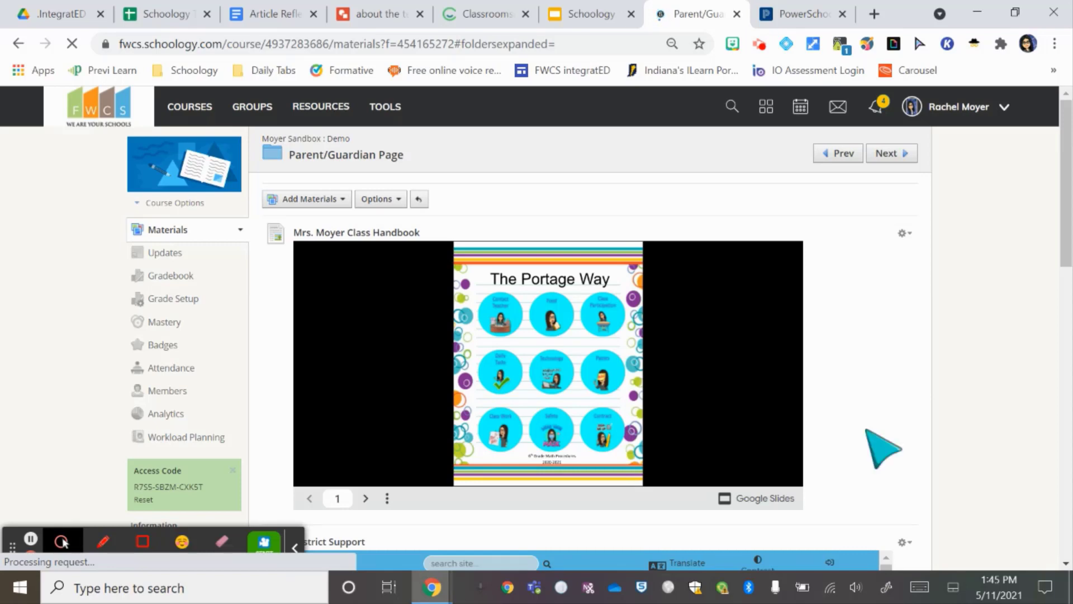
scroll(881, 441, "down", 2)
Check the old PowerSchool parent page for remaining content blocks and return to Schoology to try the embedded handbook
left_click(786, 13)
scroll(780, 140, "down", 3)
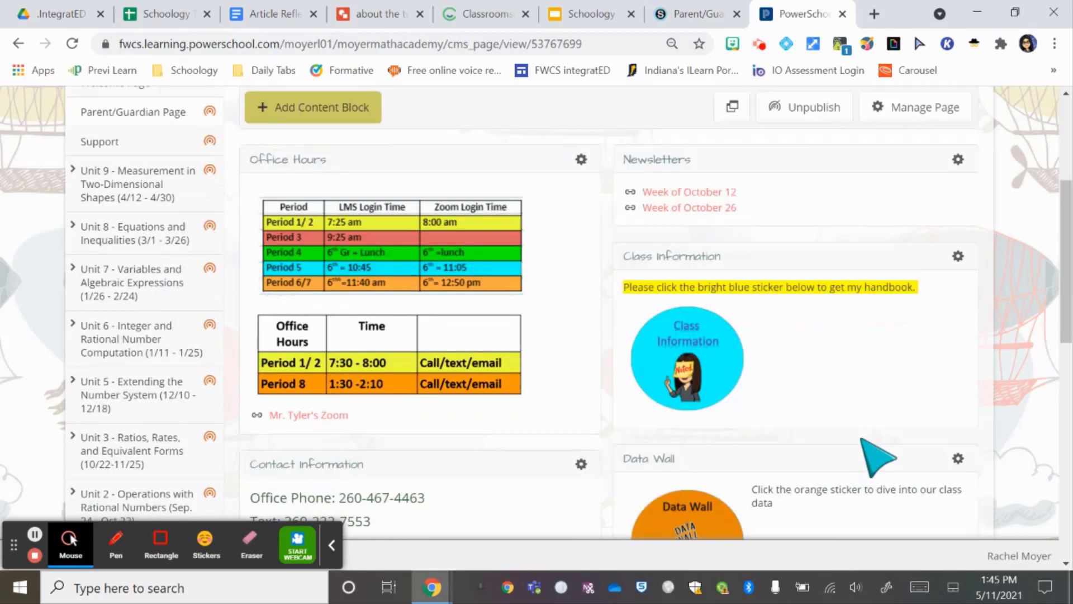
left_click(696, 14)
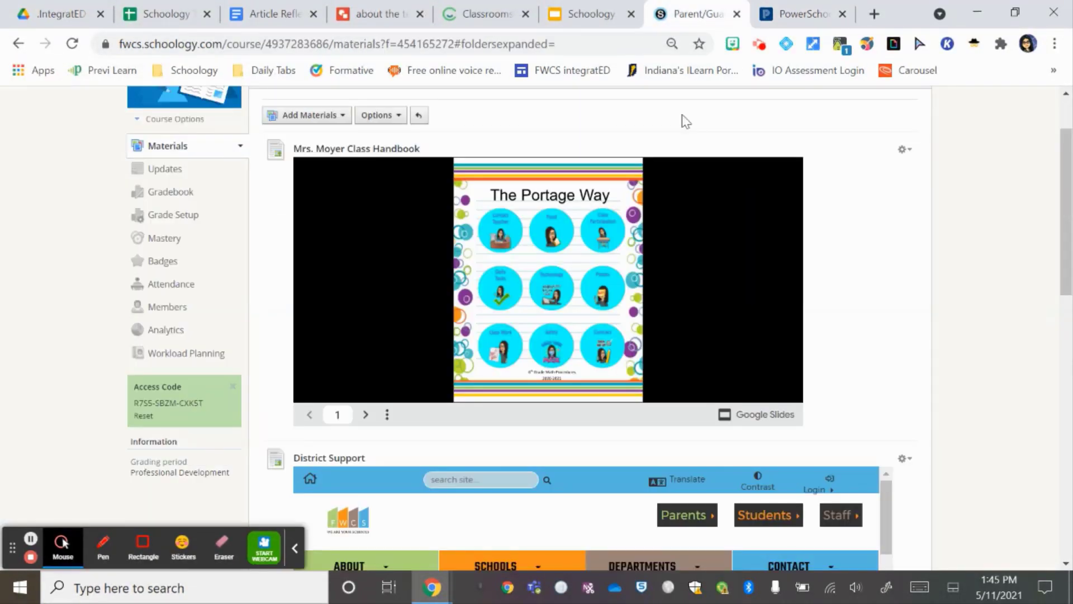
left_click(761, 391)
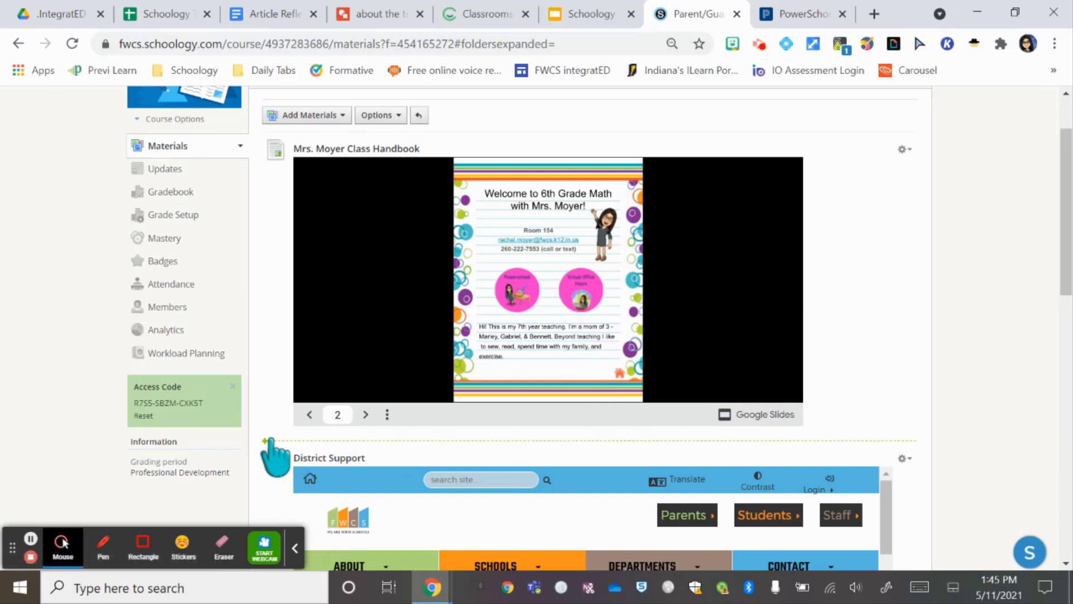
Add a new page above District Support, titled with the teacher's surname followed by "Data Wall"
left_click(287, 439)
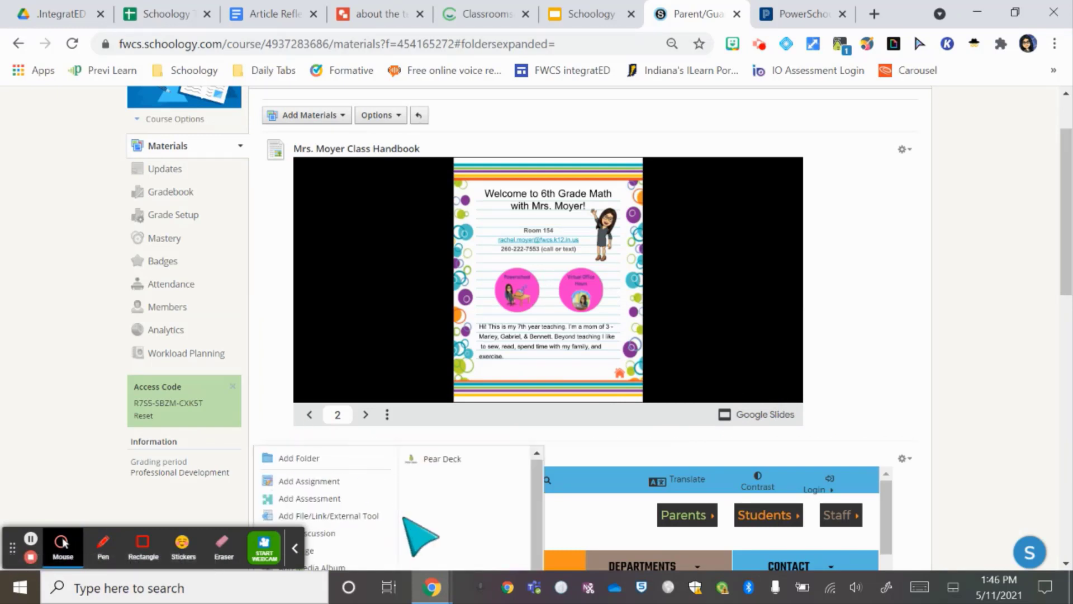
left_click(346, 541)
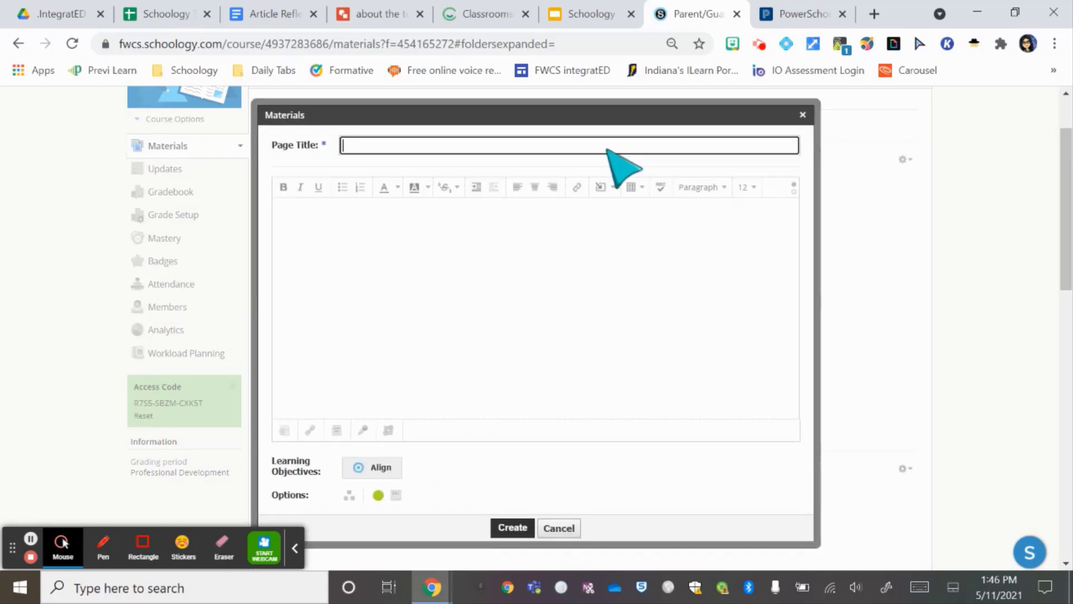
type("Moyer Data W")
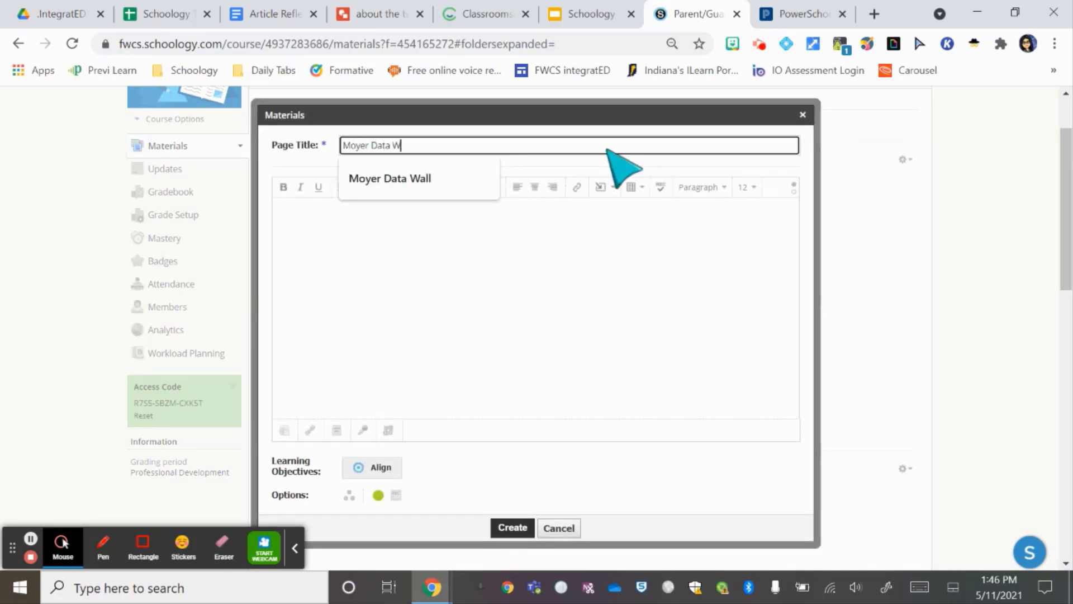
type("all")
left_click(585, 292)
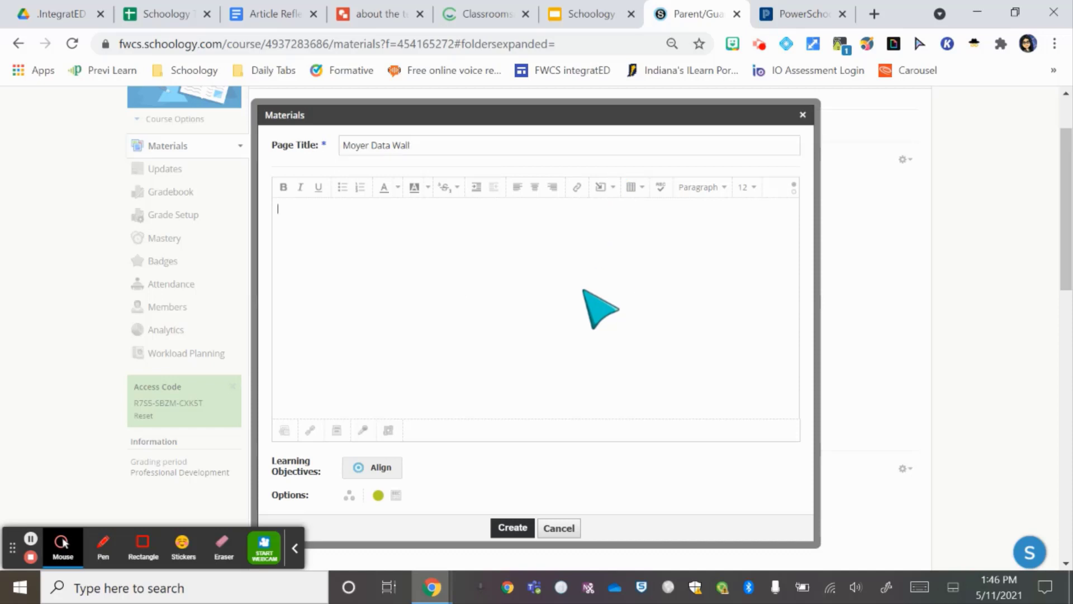
Open the Google Drive Resource App from the page's content editor and search it for "Data Wall"
left_click(602, 188)
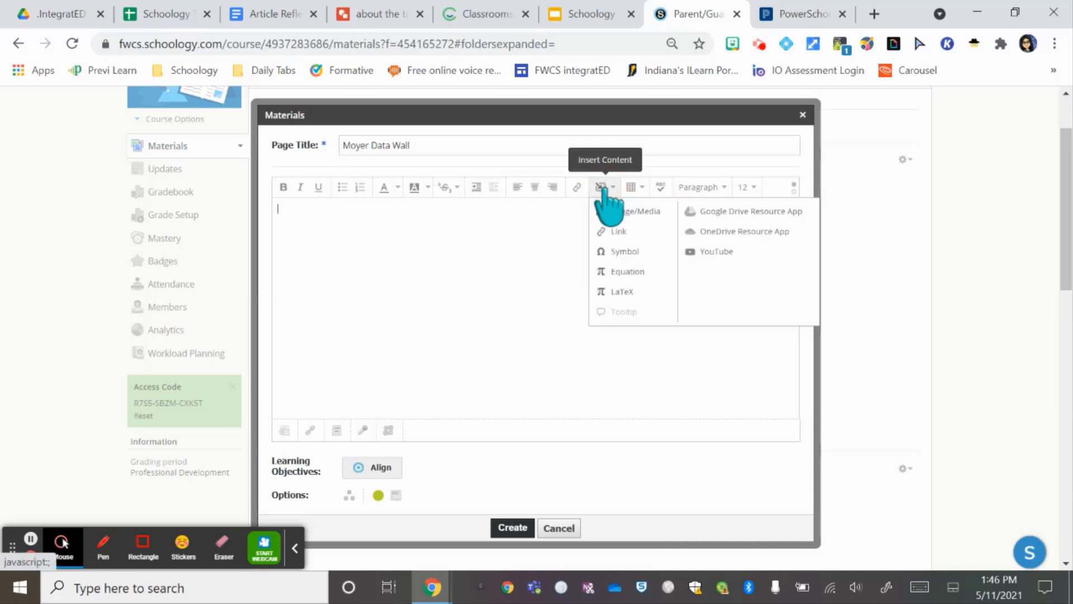
left_click(740, 213)
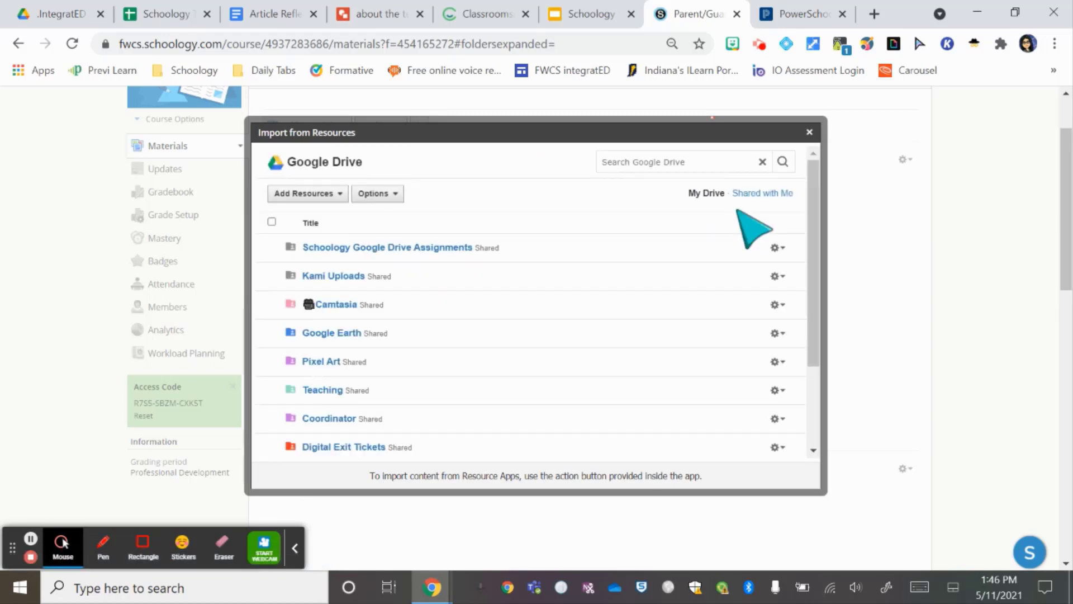
left_click(666, 161)
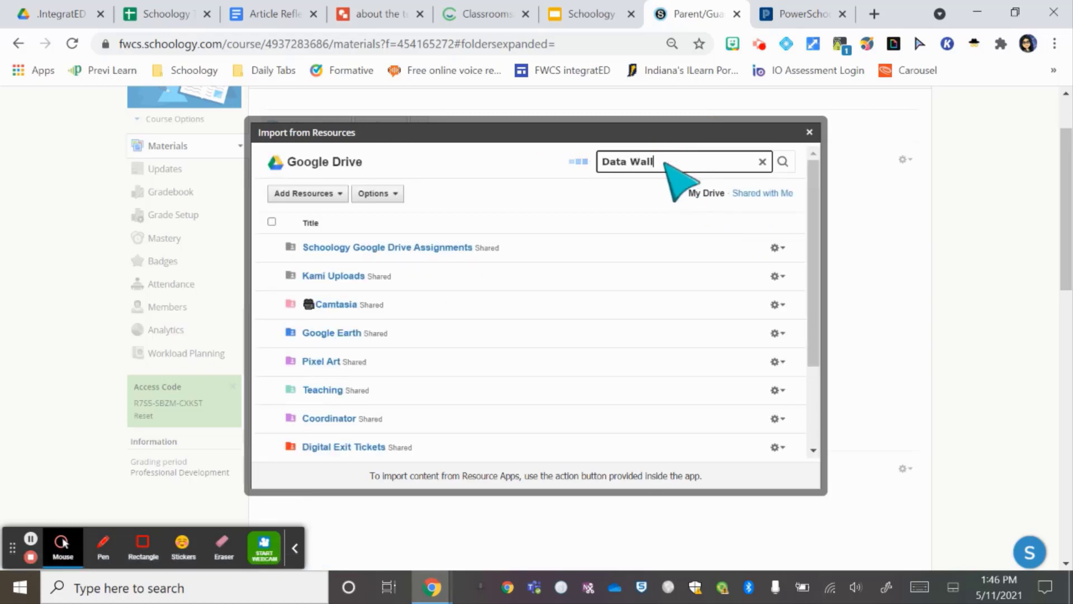
key("Return")
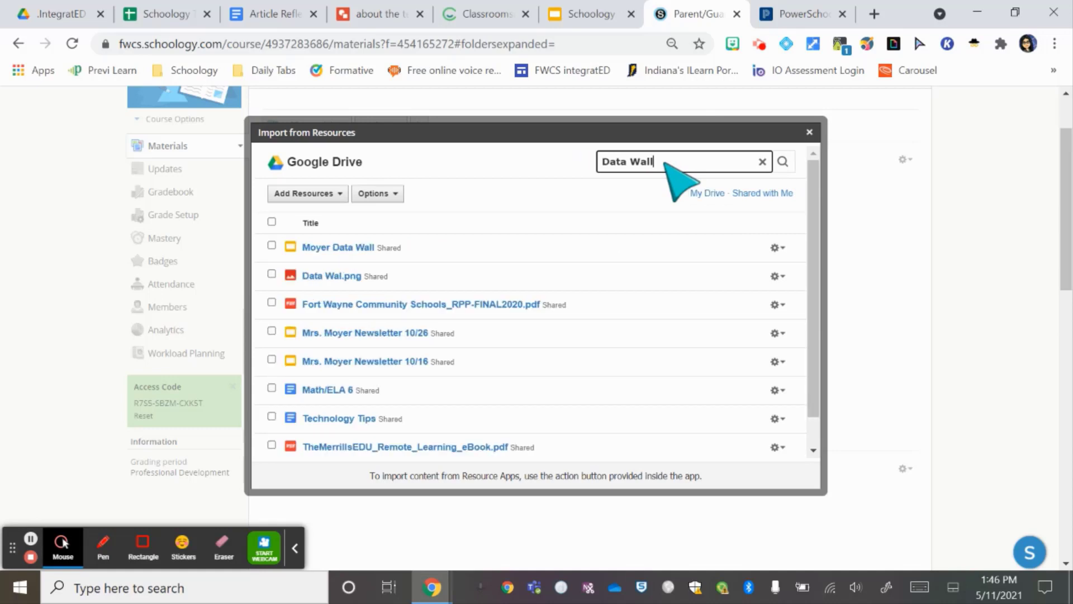
Import the teacher's Data Wall presentation from the search results into the page as an embed
left_click(272, 245)
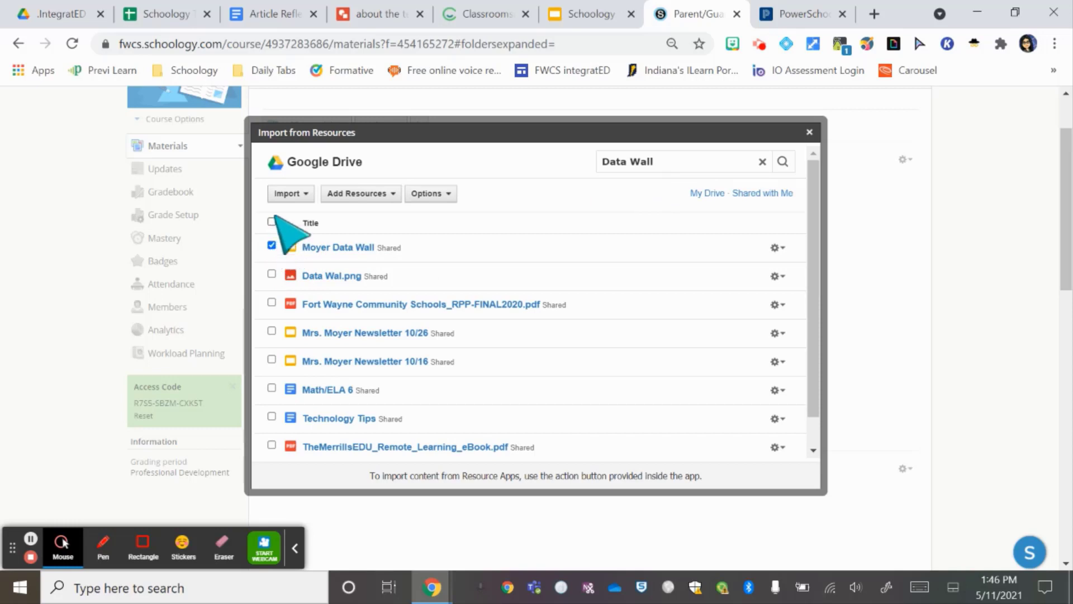
left_click(287, 196)
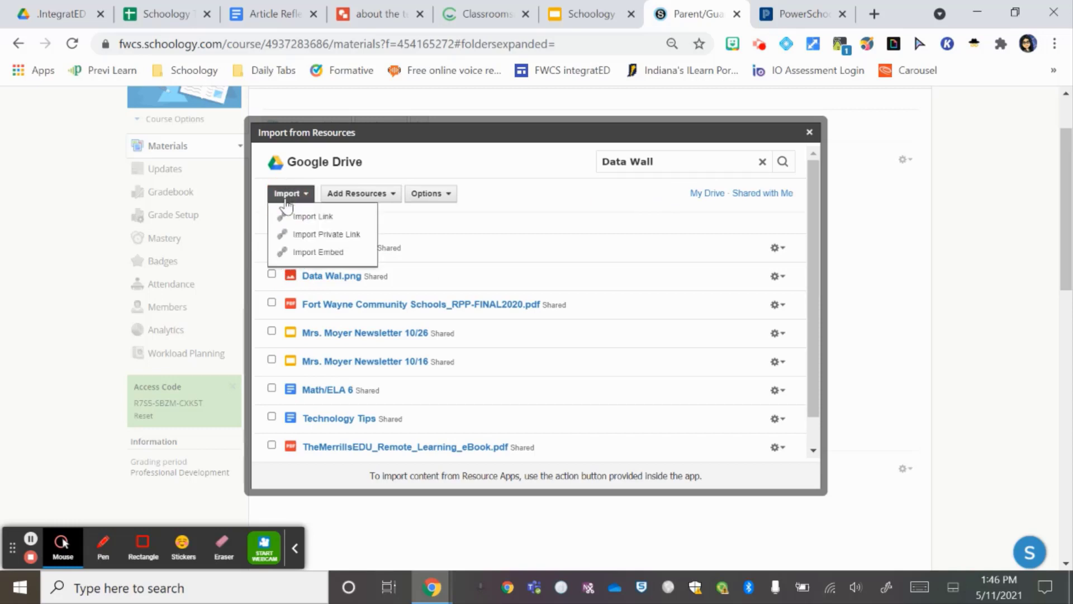
left_click(307, 252)
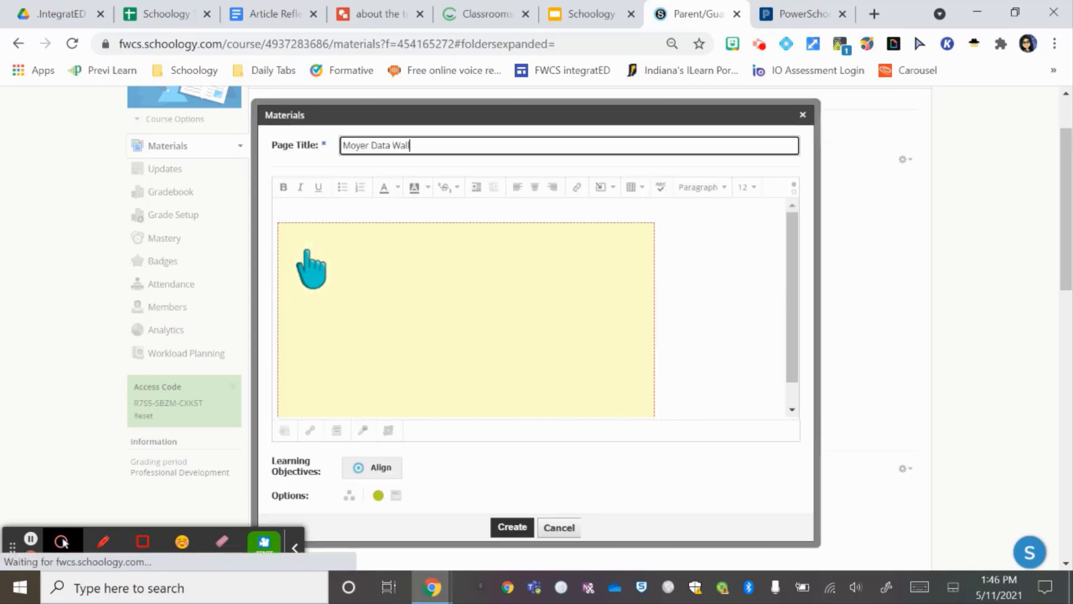
Enlarge the embedded Data Wall presentation in both width and height within the page editor
left_click(495, 307)
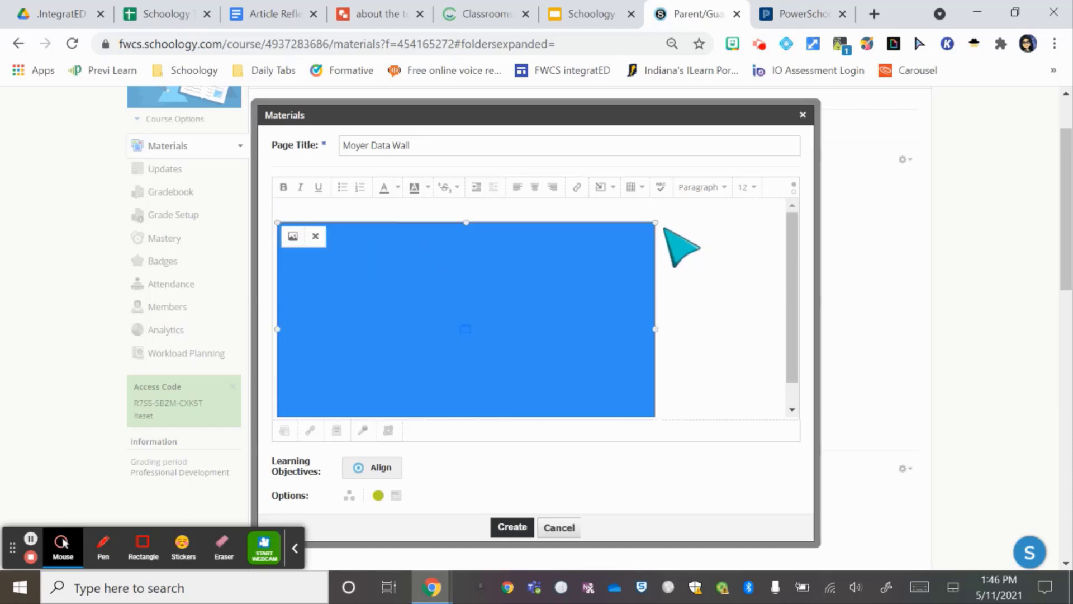
left_click_drag(655, 222, 745, 210)
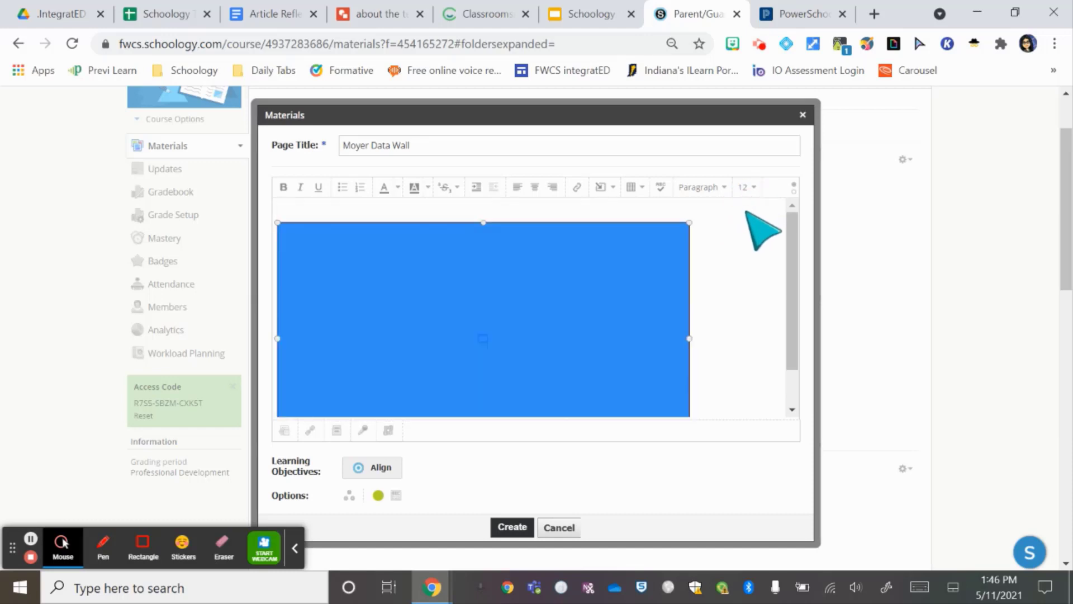
left_click_drag(691, 293, 734, 295)
scroll(750, 328, "down", 6)
scroll(576, 199, "up", 4)
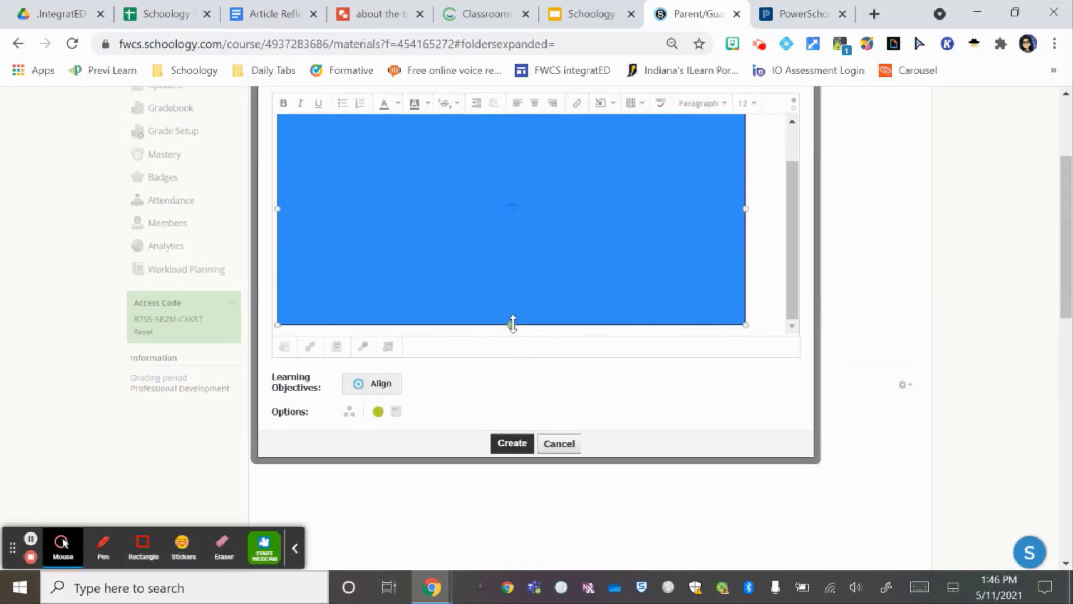
left_click_drag(511, 323, 511, 342)
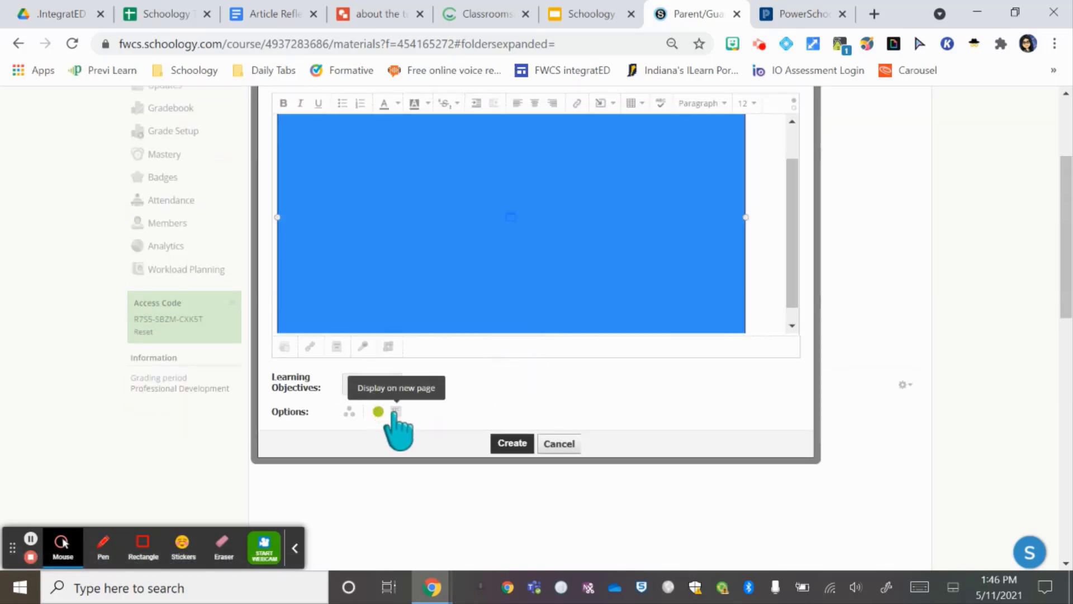
Create the Data Wall page in the folder, set to display inline
left_click(520, 442)
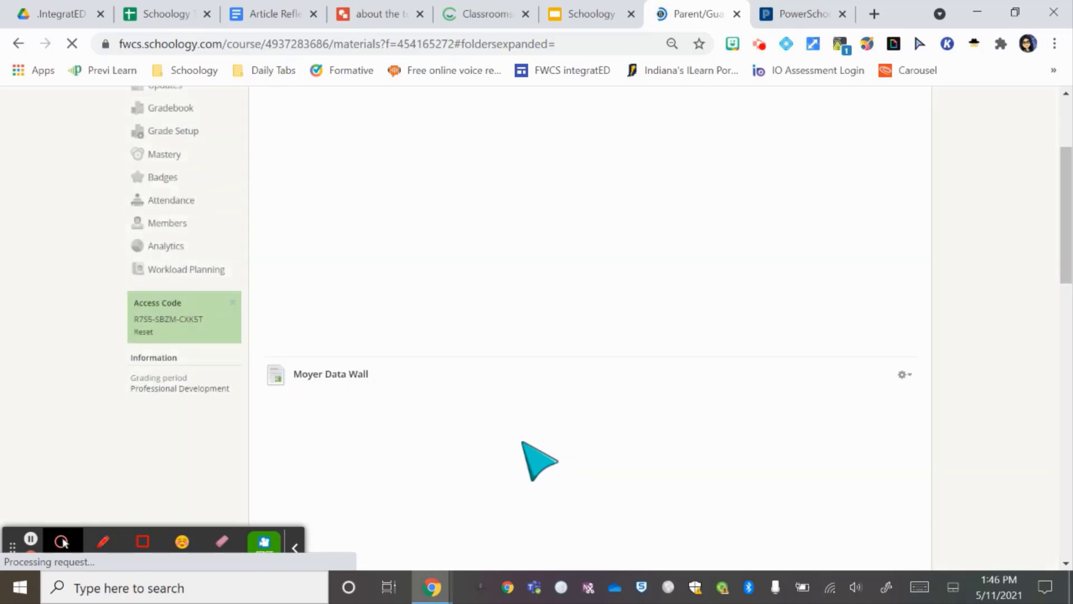
scroll(540, 461, "down", 5)
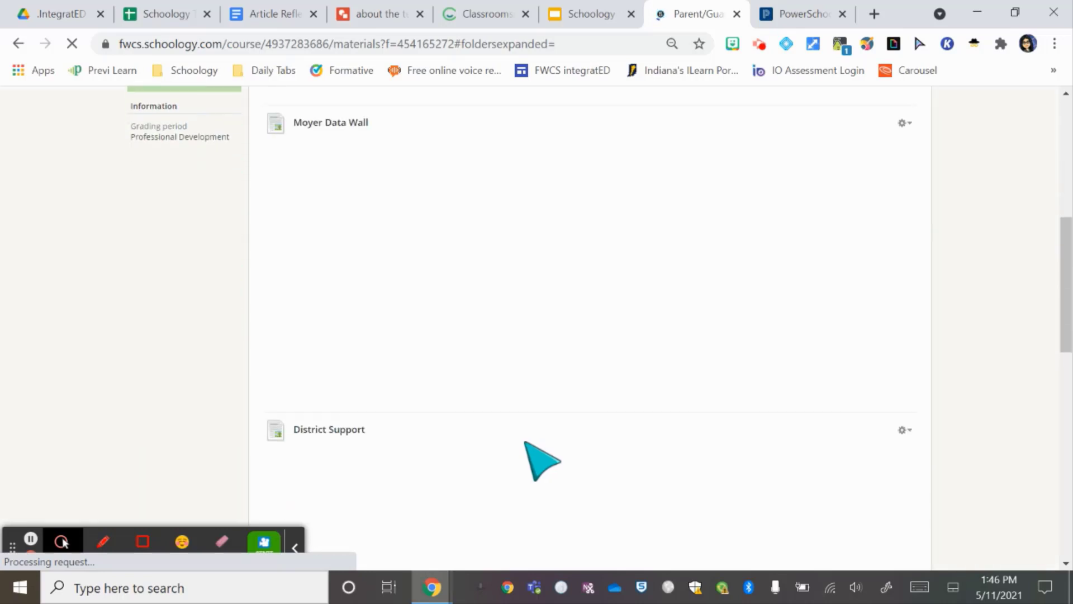
scroll(861, 358, "up", 1)
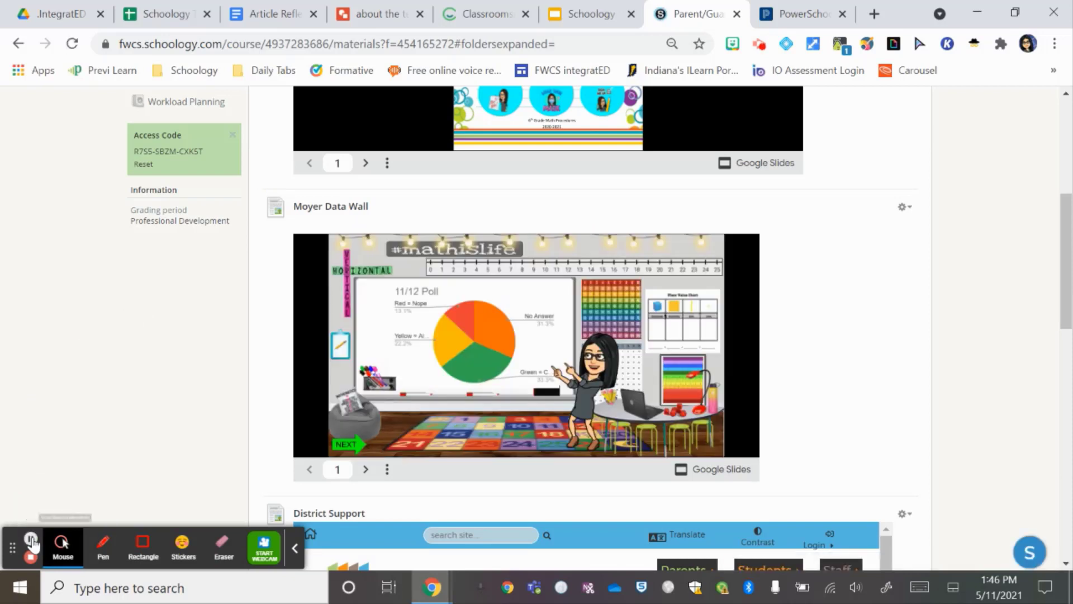
Go through the embedded Data Wall slides using their own navigation links and look at the District Support page below
left_click(338, 443)
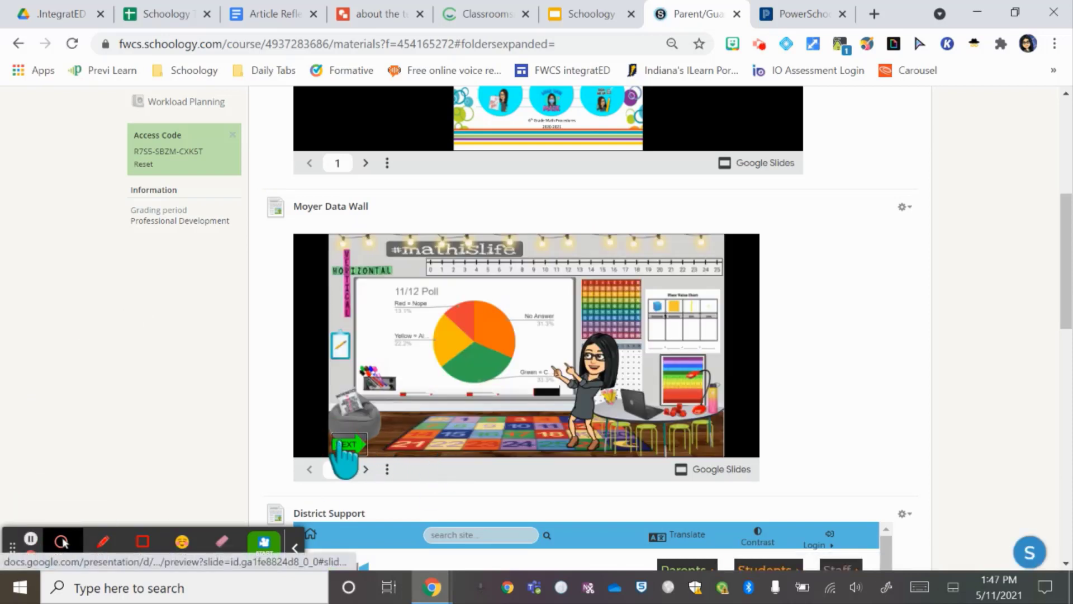
left_click(339, 443)
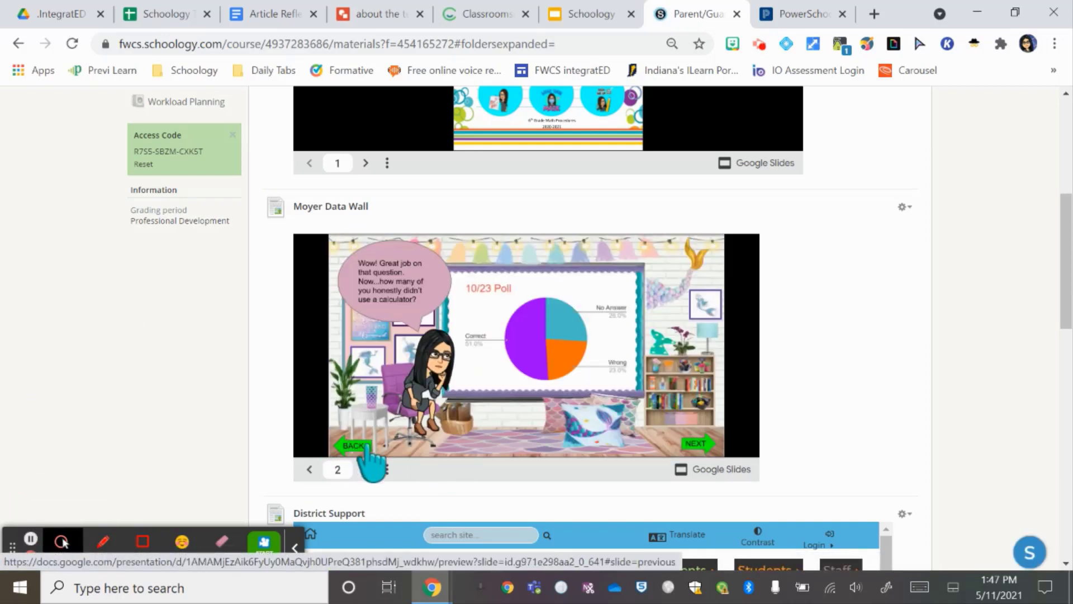
left_click(697, 444)
left_click(698, 445)
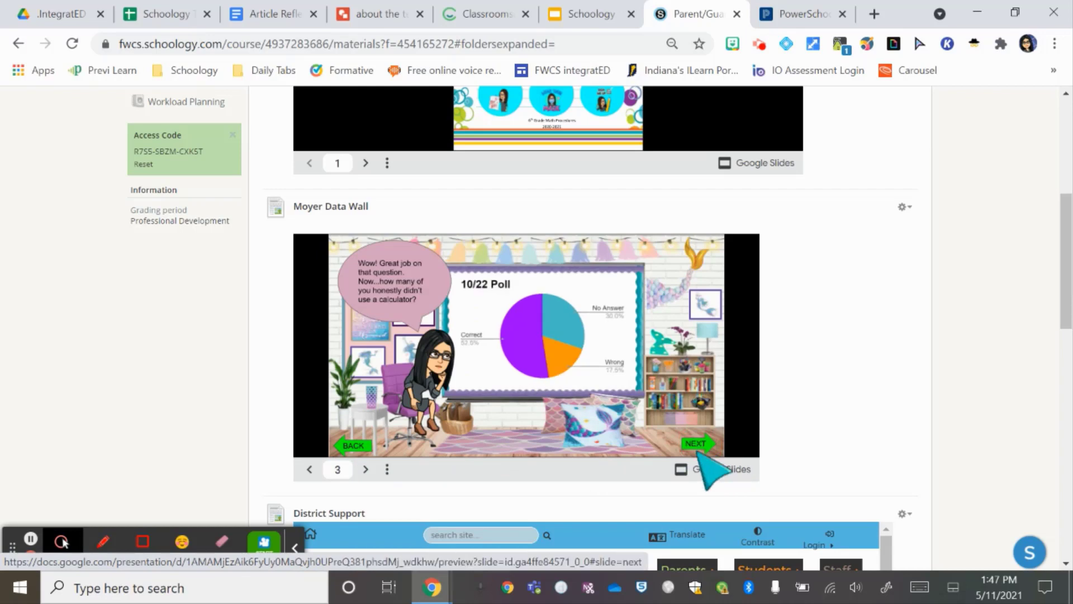
left_click(698, 445)
scroll(819, 443, "down", 5)
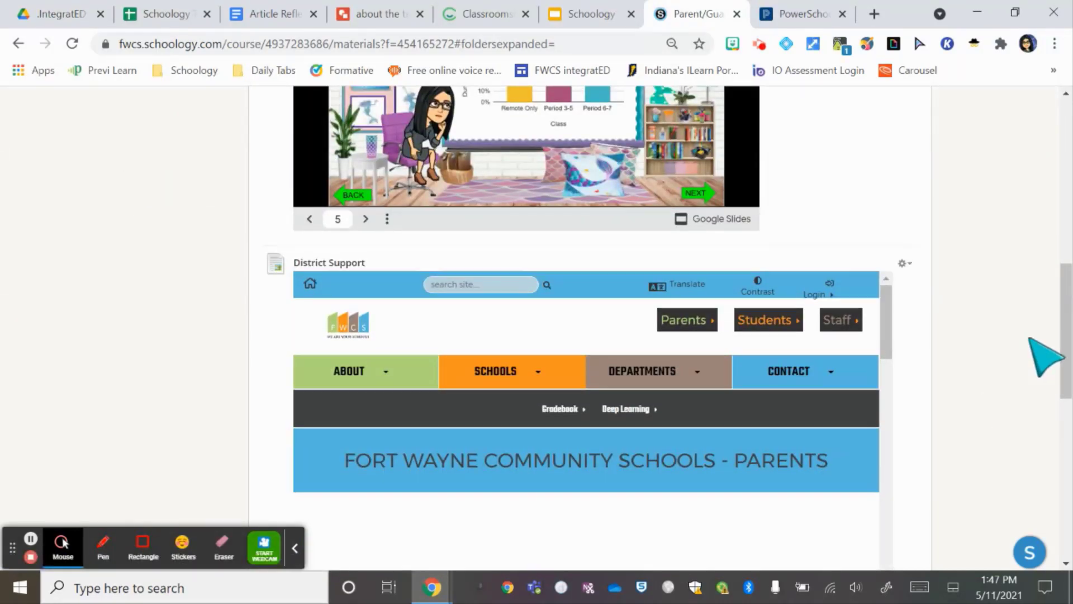
Return from the Parent/Guardian Page folder to the course's main materials list
scroll(1040, 363, "up", 10)
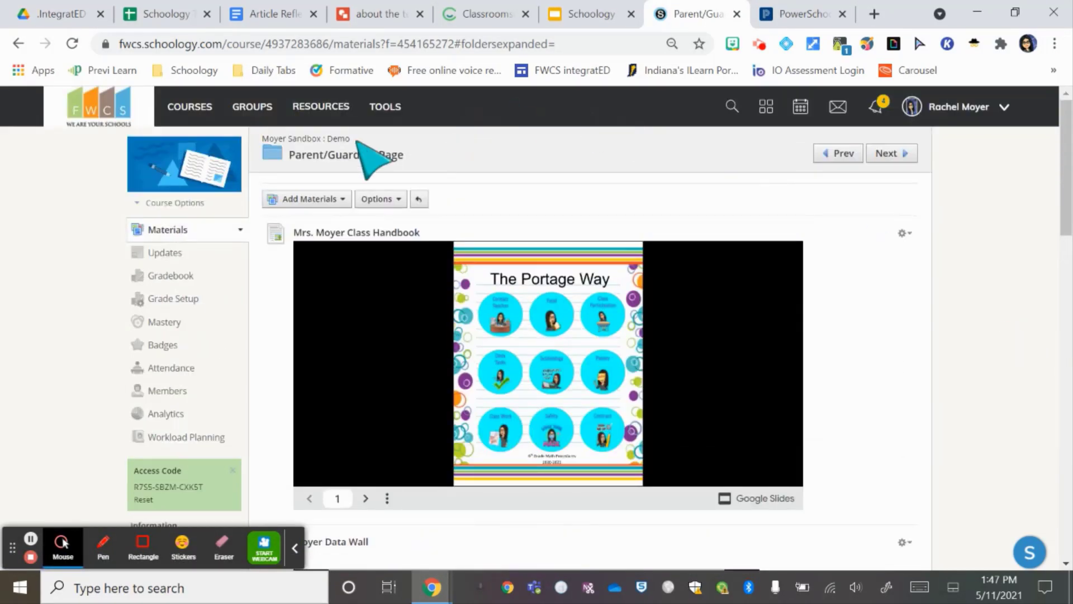
left_click(323, 140)
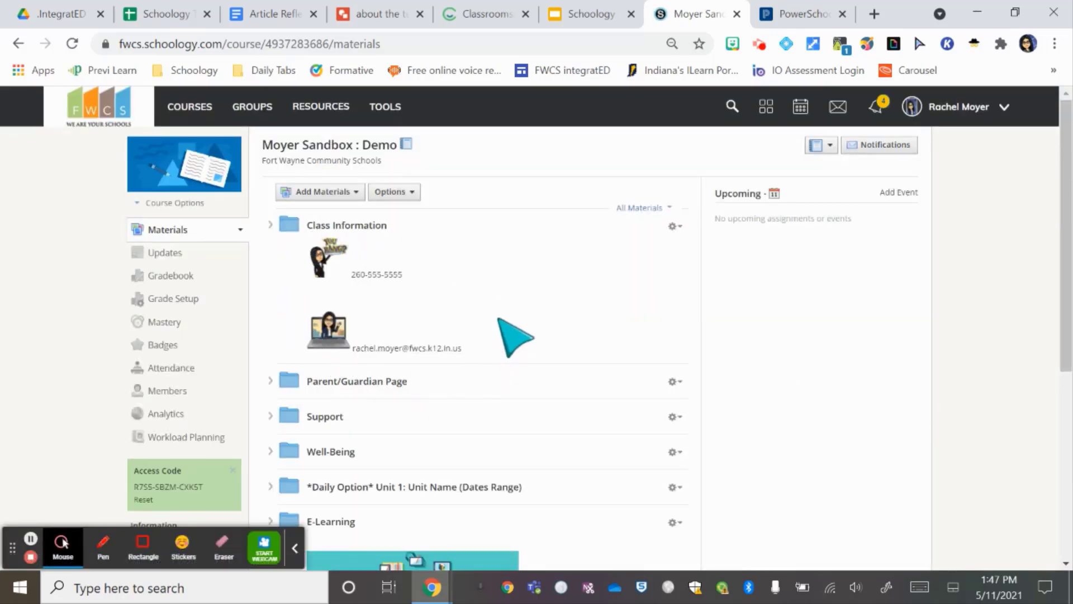
scroll(304, 313, "down", 2)
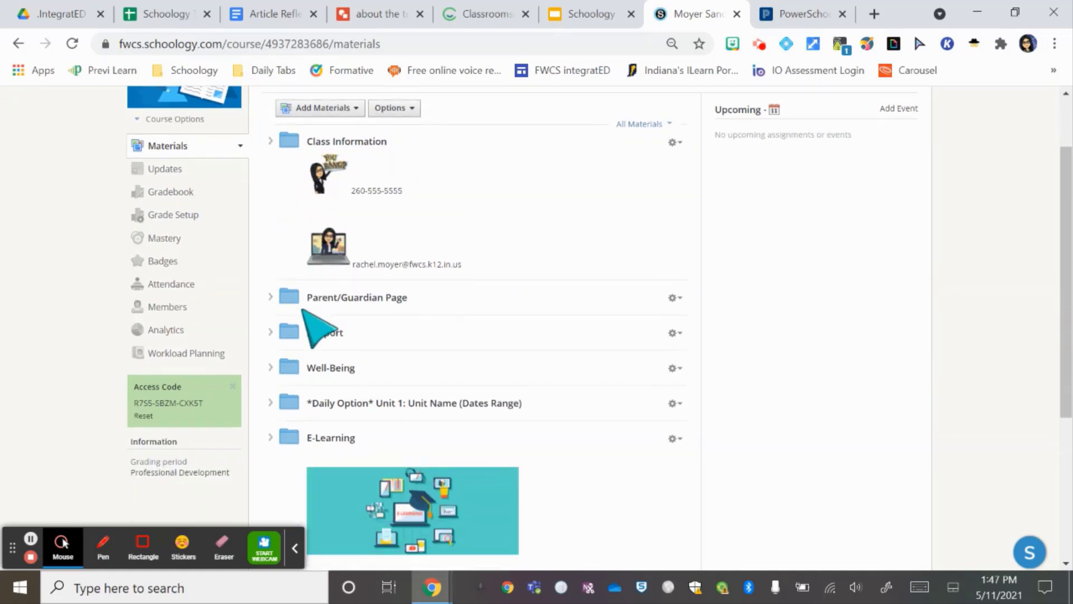
Open the Support folder and look through the embedded supportED page down to the FWCS SupportED (en español) entry
left_click(322, 332)
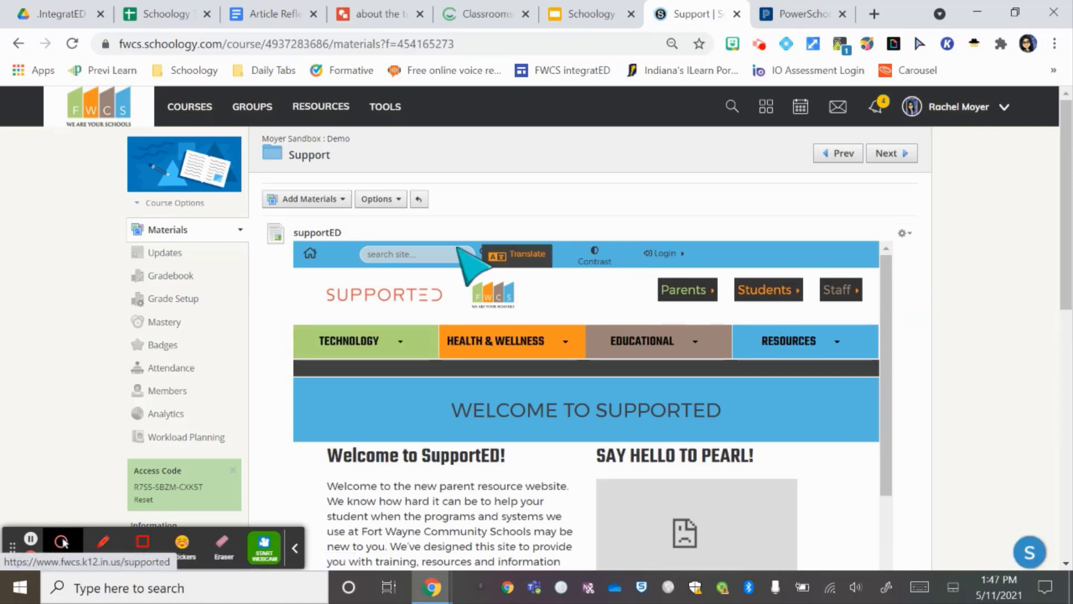
scroll(546, 372, "down", 8)
scroll(547, 371, "up", 8)
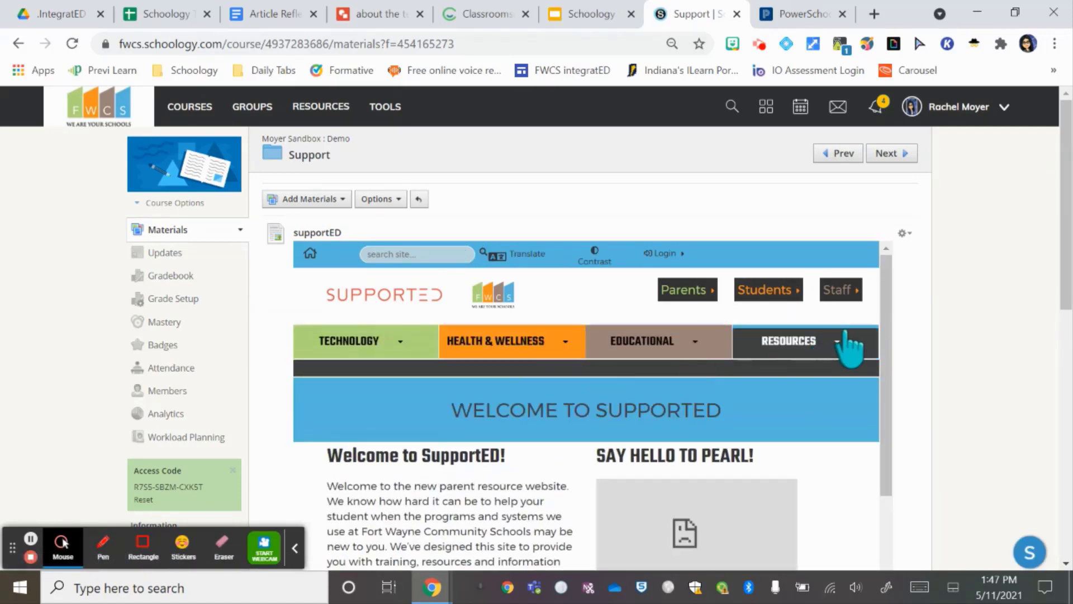
scroll(982, 324, "down", 9)
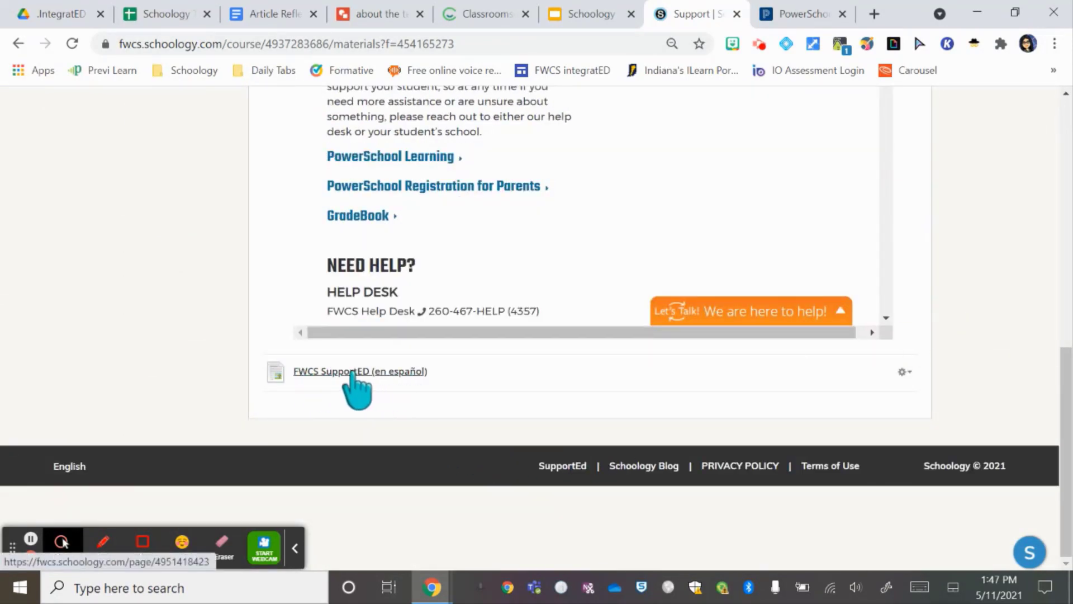
scroll(675, 489, "up", 2)
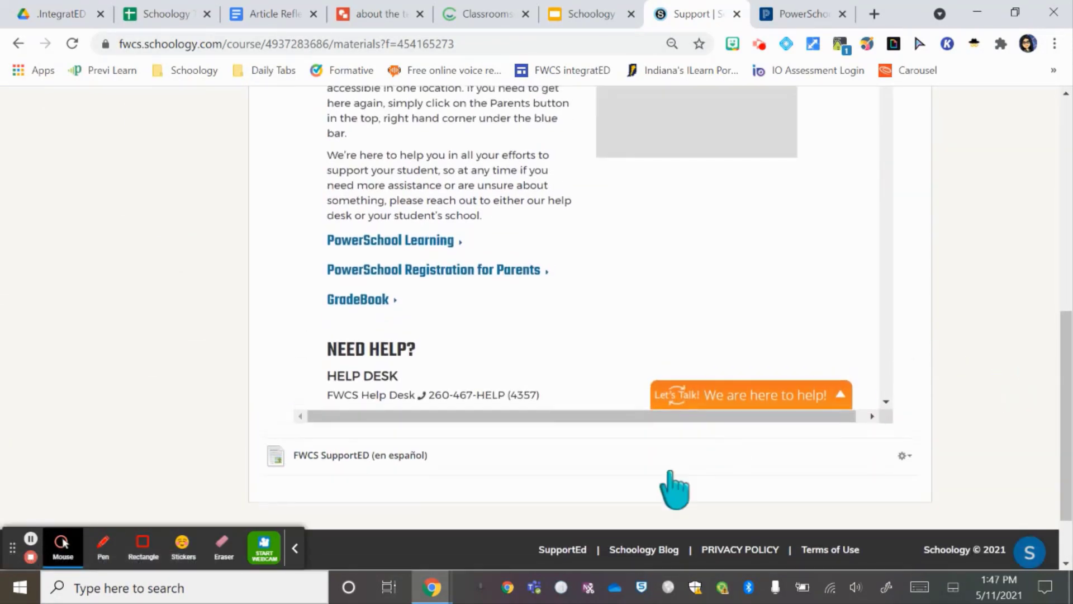
scroll(674, 489, "down", 2)
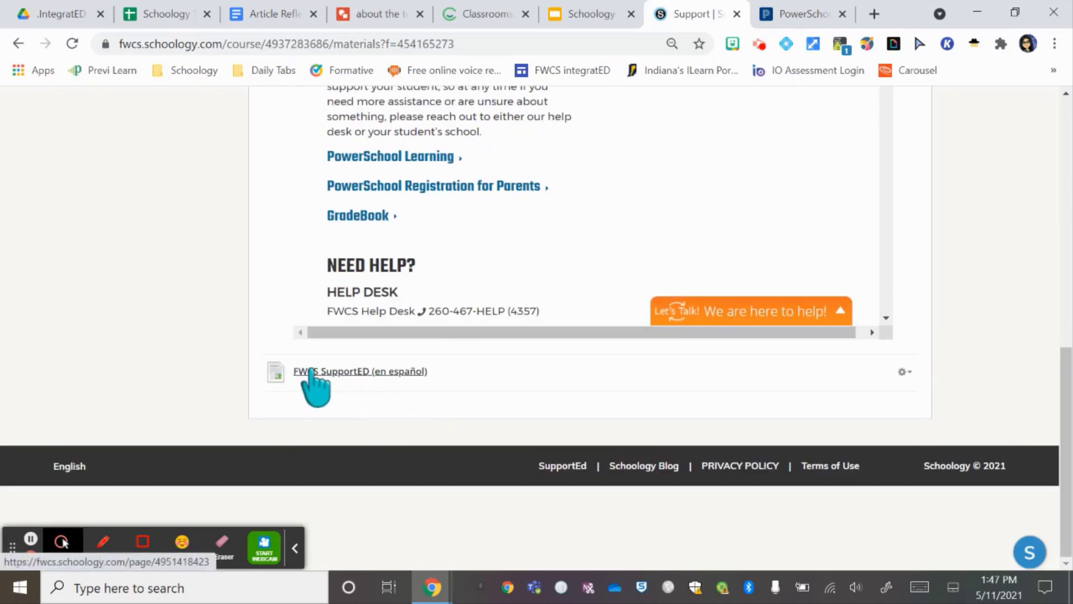
scroll(408, 380, "up", 9)
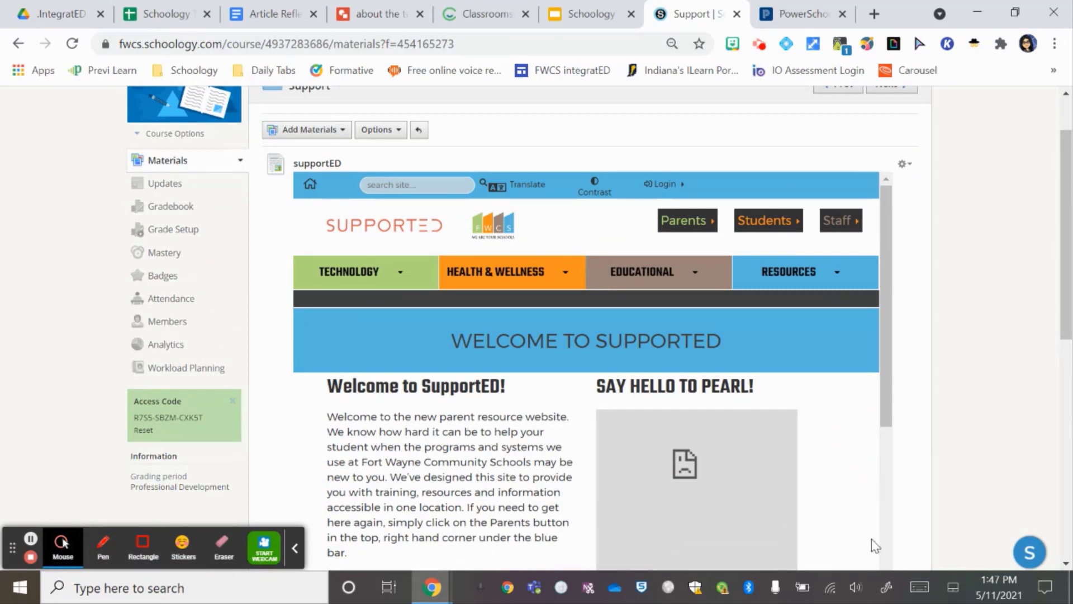
scroll(941, 335, "up", 1)
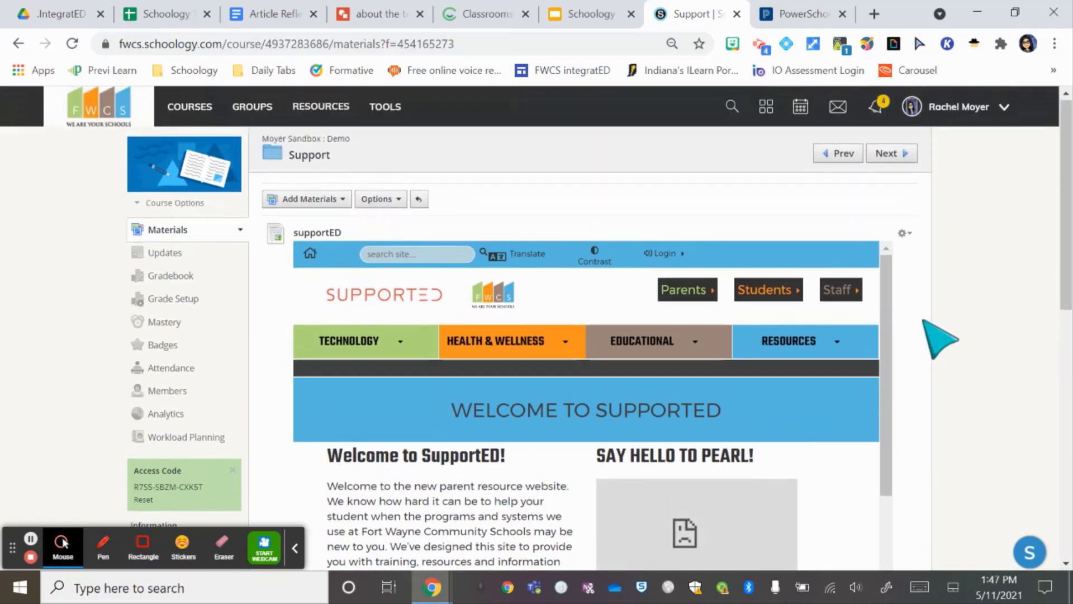
Switch to the PowerSchool Learning class, open its Support page and look over the content blocks there
left_click(804, 17)
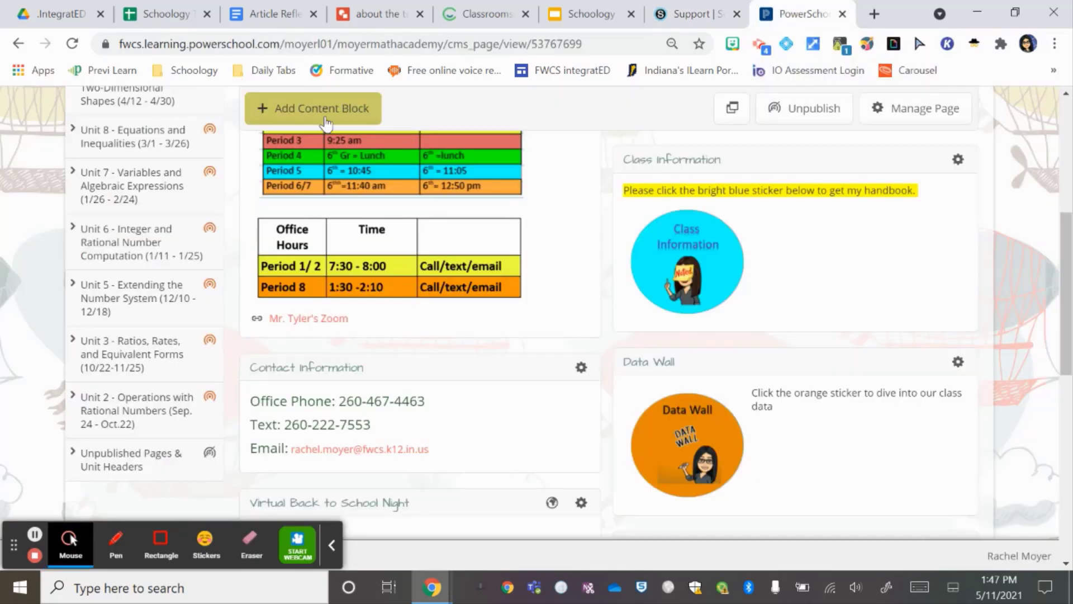
scroll(212, 279, "up", 6)
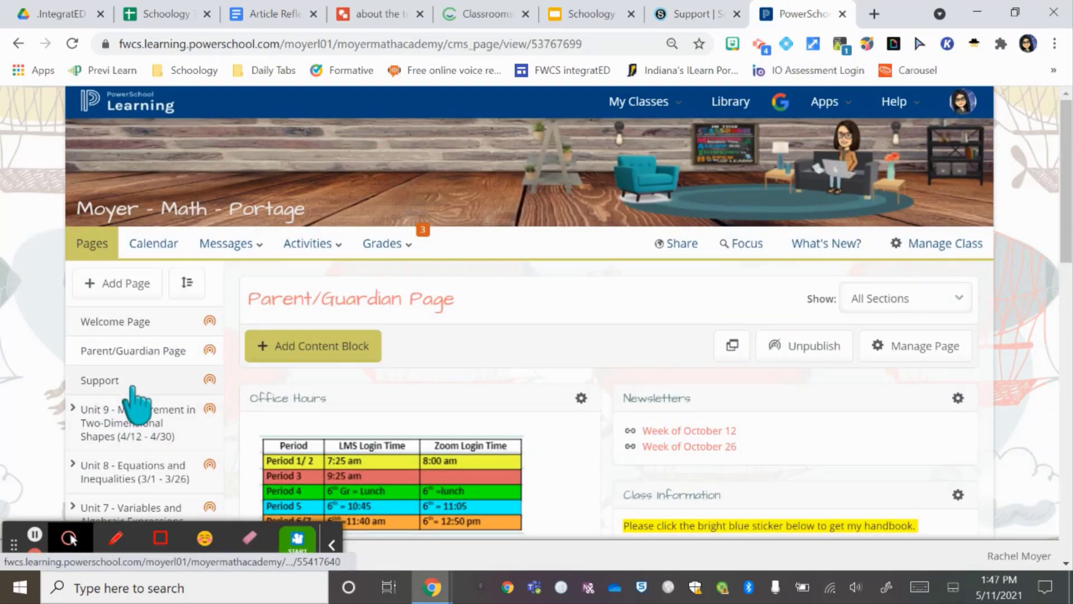
left_click(111, 383)
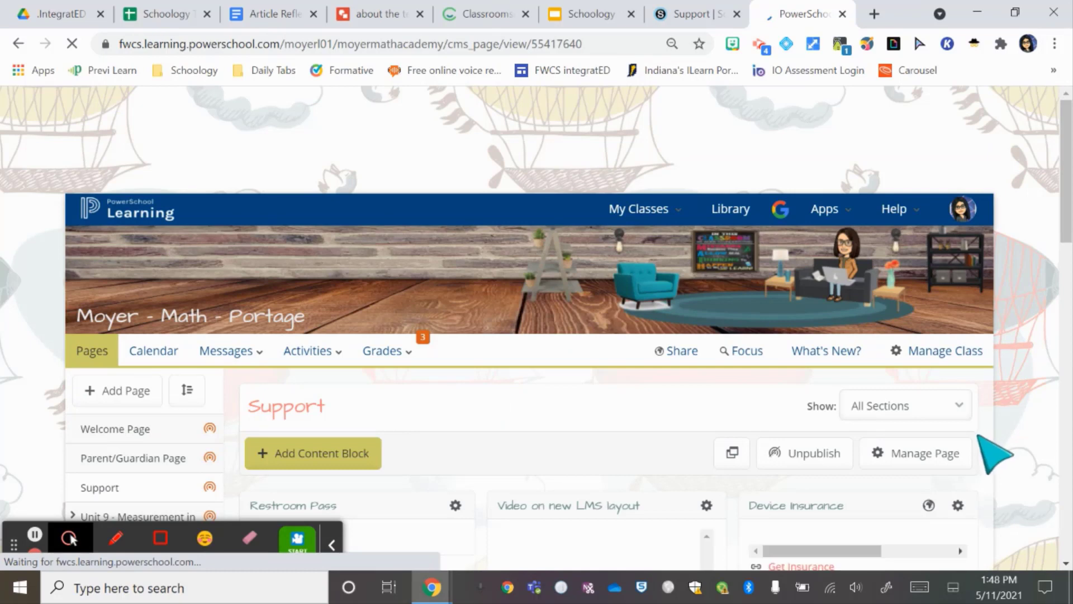
scroll(979, 437, "down", 1)
scroll(1017, 433, "down", 3)
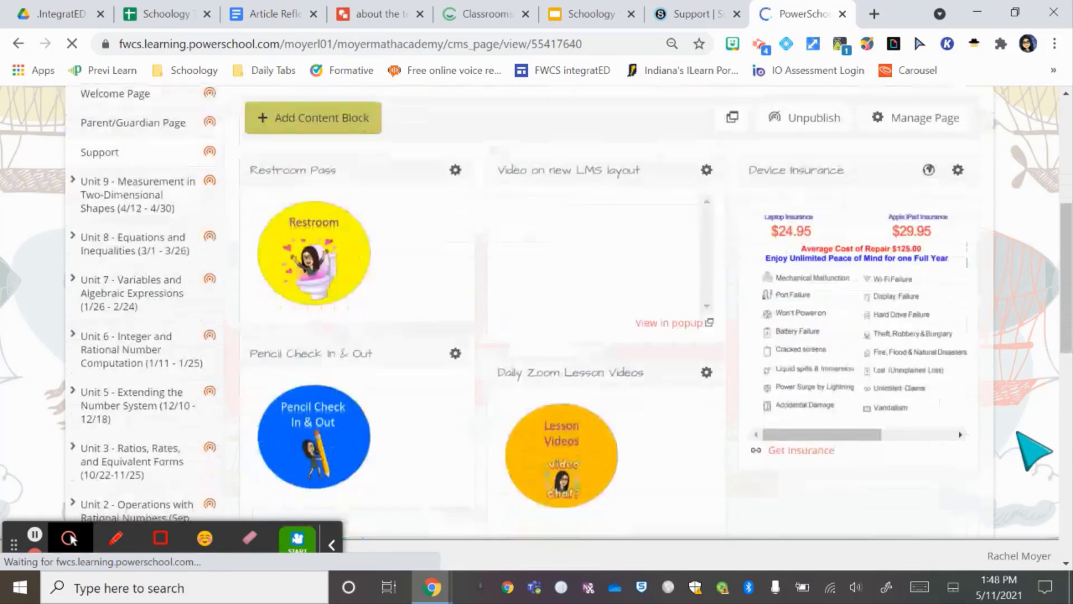
scroll(1018, 433, "down", 5)
scroll(1023, 430, "up", 7)
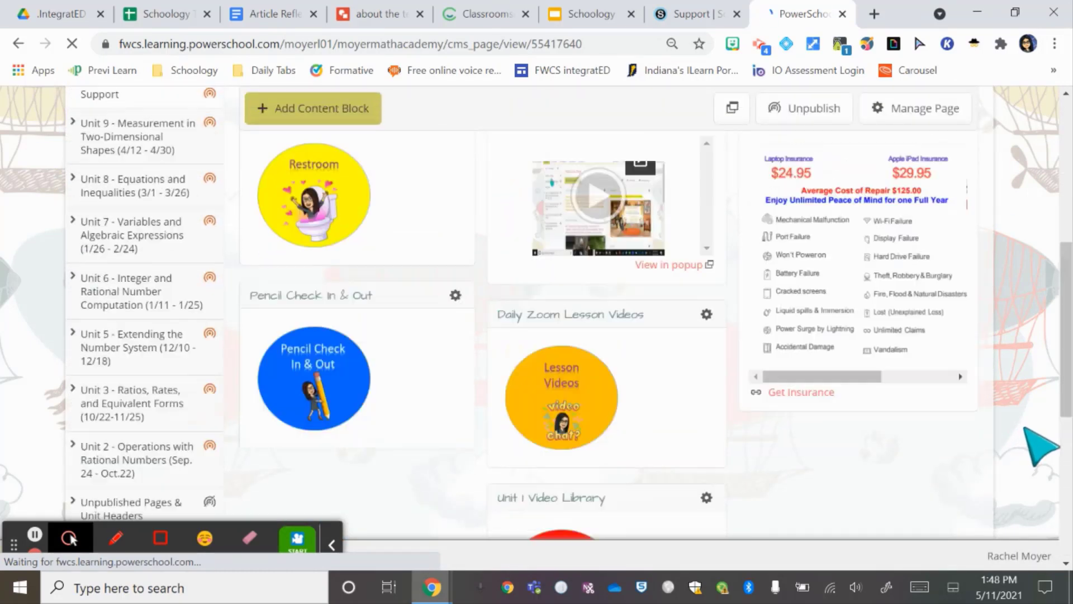
Switch back to the Schoology Support folder and review its contents from the embedded site to the Spanish page entry
left_click(693, 13)
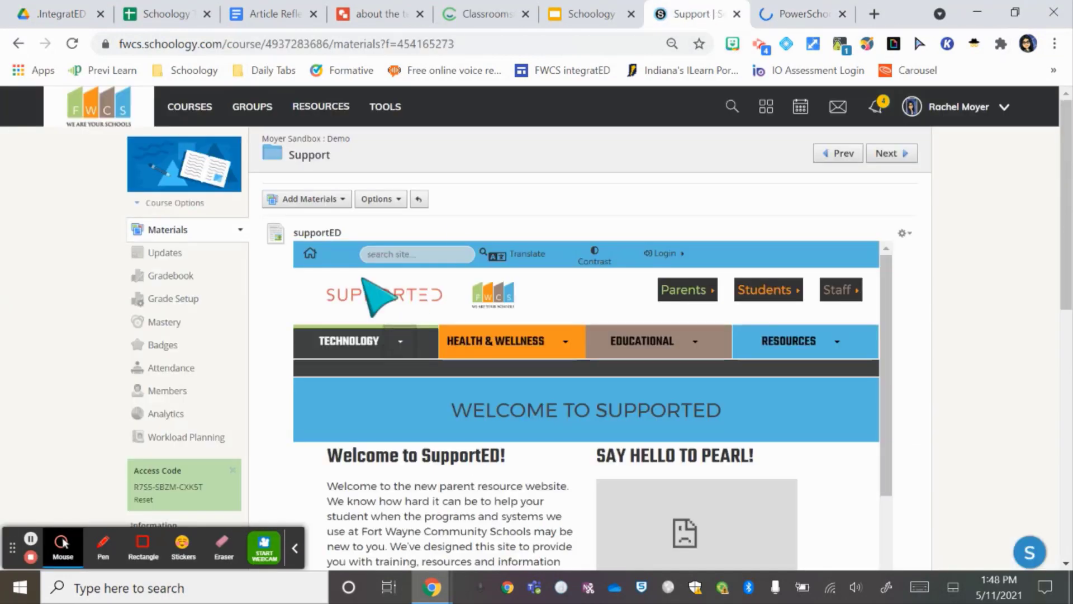
scroll(970, 414, "down", 8)
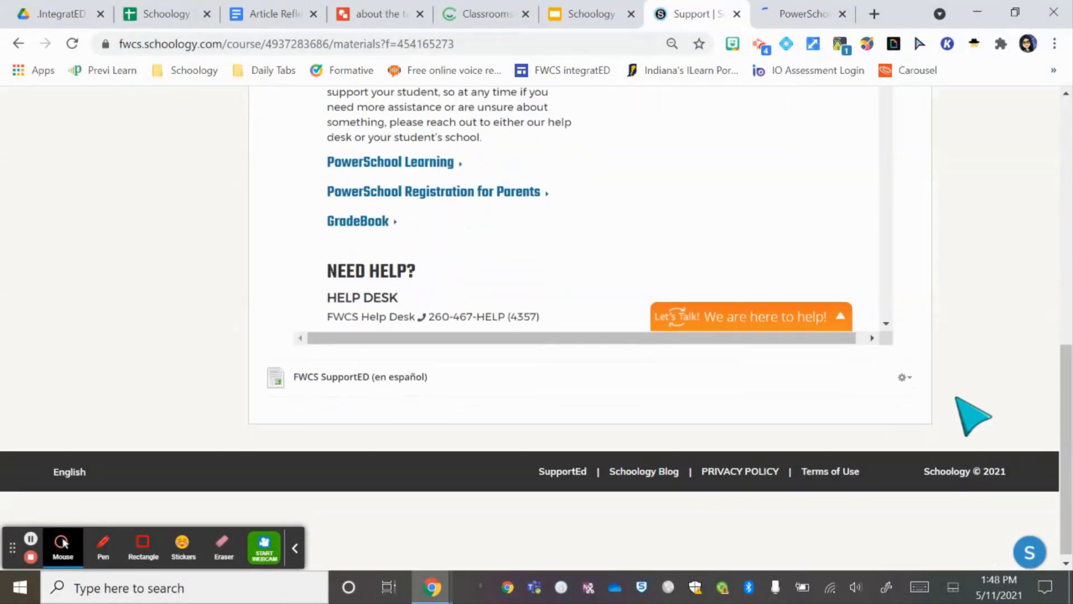
scroll(972, 415, "up", 6)
scroll(957, 398, "up", 3)
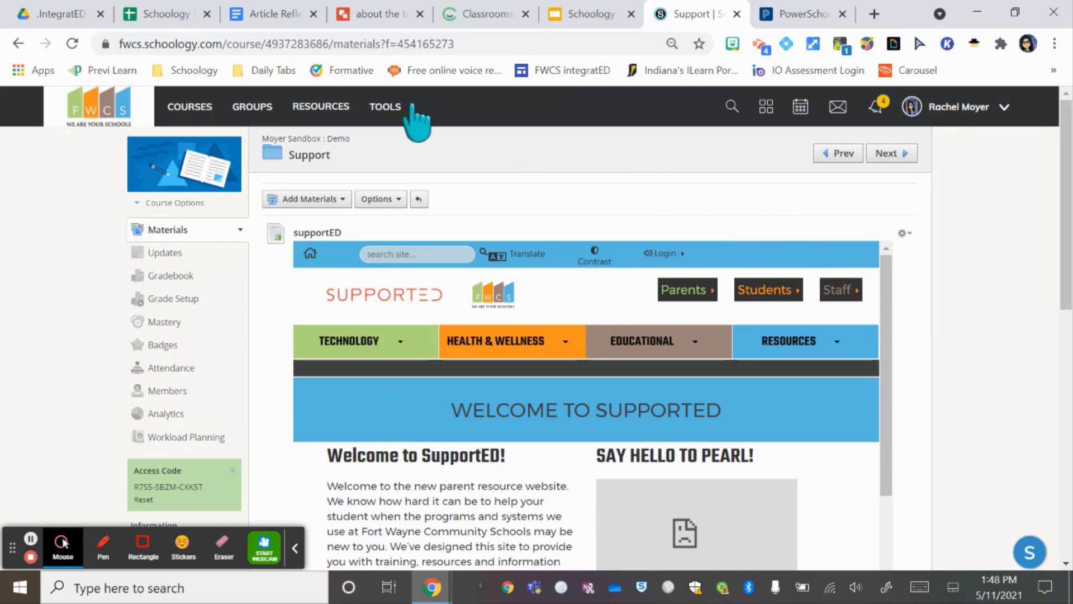
Return to the course's main materials list and expand the Well-Being folder
left_click(311, 138)
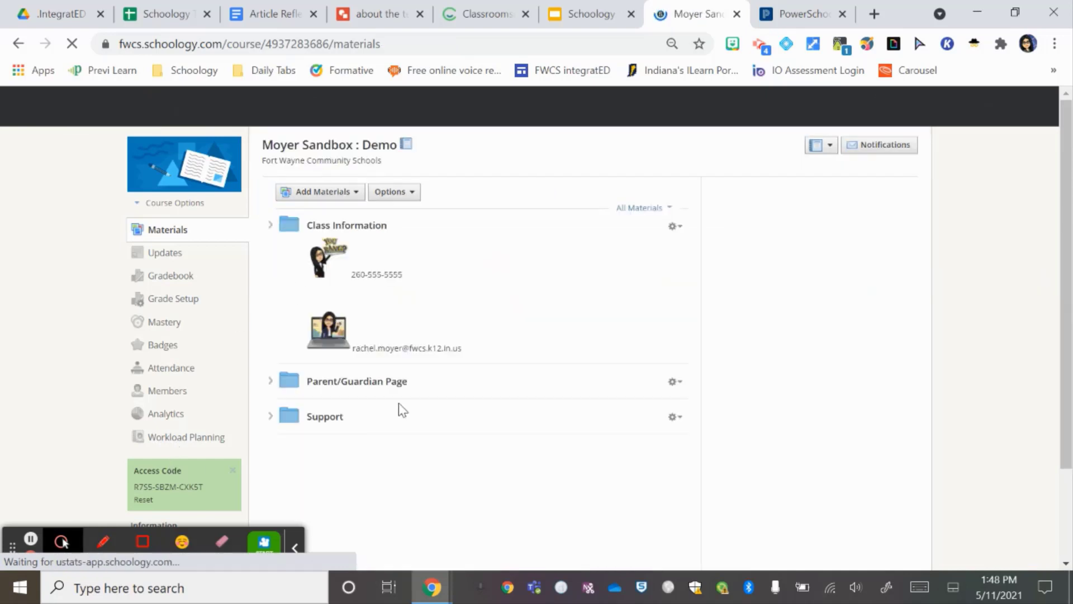
scroll(327, 374, "down", 1)
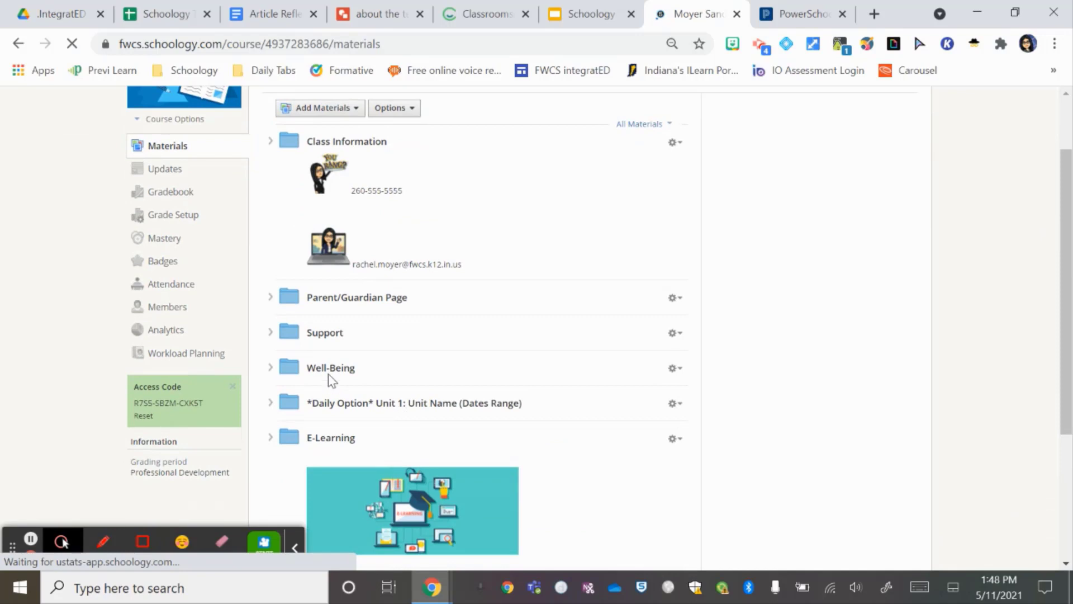
left_click(271, 367)
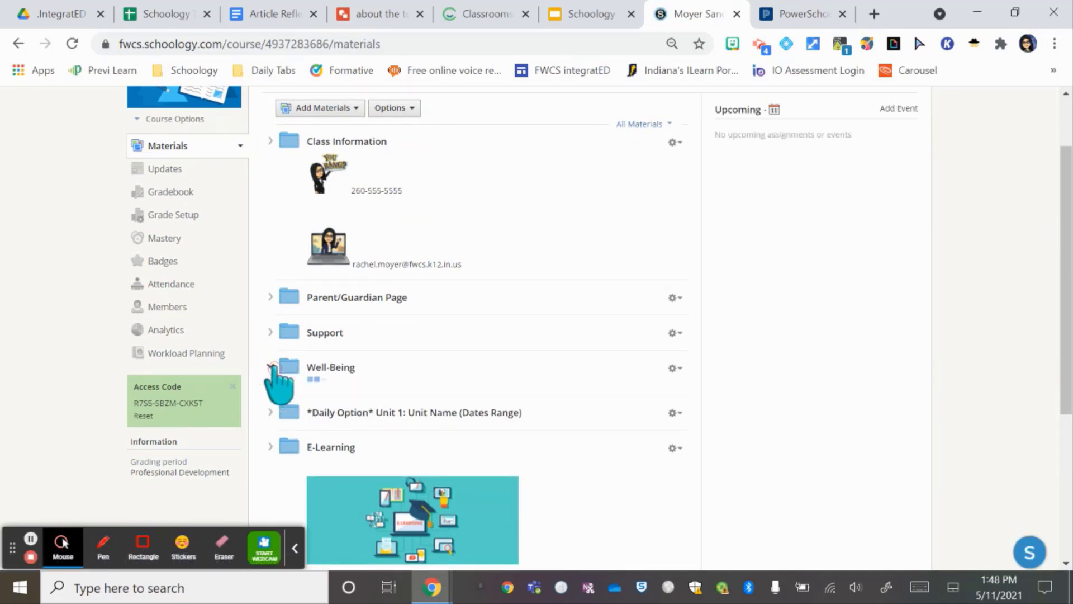